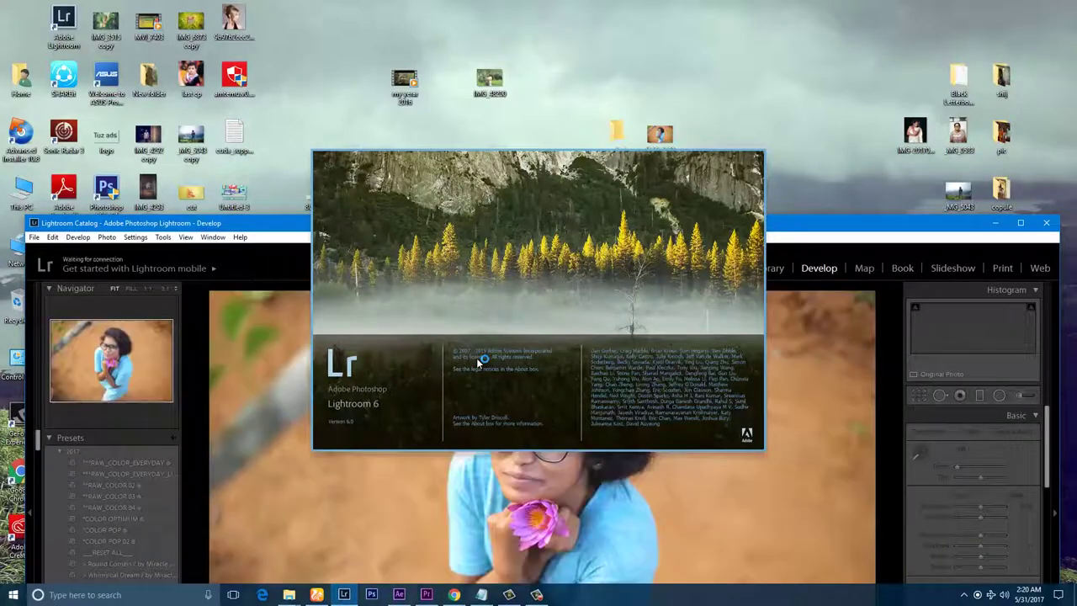
# - Move the Lightroom window higher on the desktop and switch to the Library module
pyautogui.moveTo(497, 224); pyautogui.dragTo(530, 82)
pyautogui.click(785, 49)
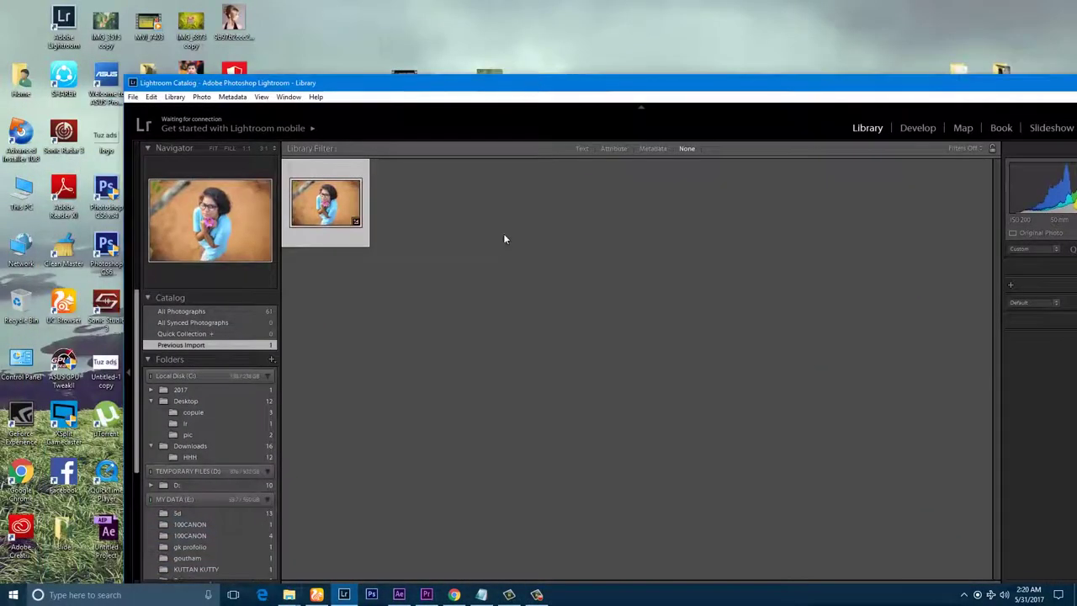
pyautogui.click(132, 97)
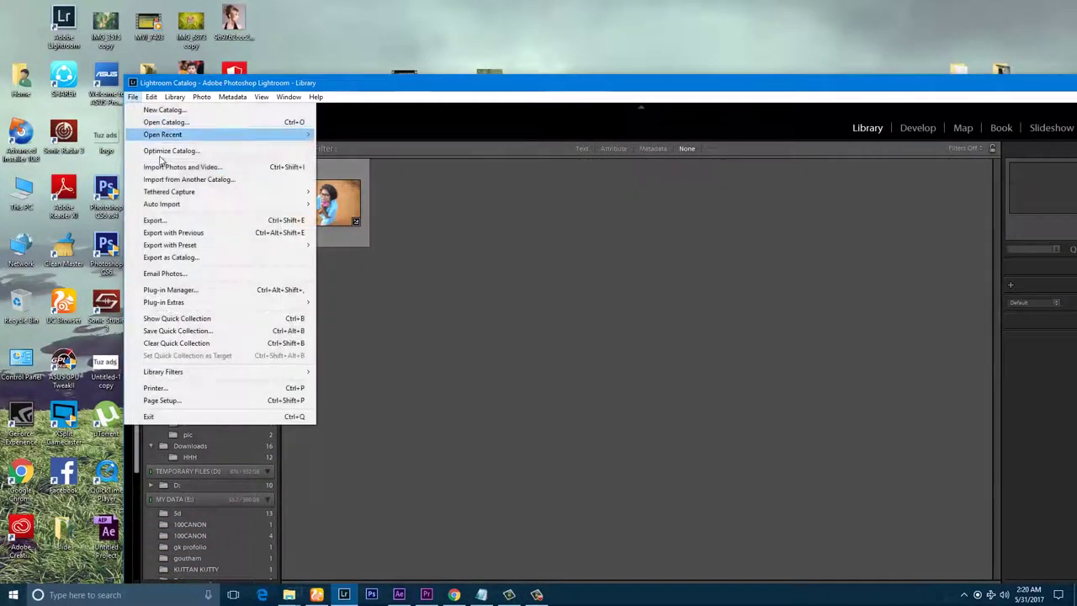
pyautogui.moveTo(289, 96)
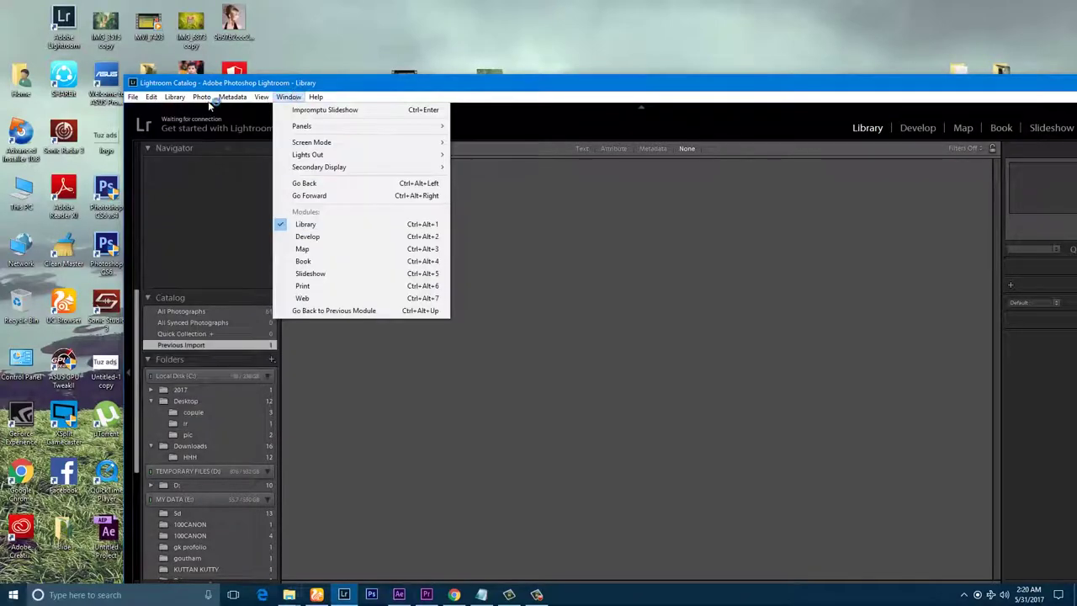
pyautogui.click(657, 182)
# - Try to bring the portrait photo from the desktop into the library, and maximize the Lightroom window
pyautogui.moveTo(483, 86); pyautogui.dragTo(394, 144)
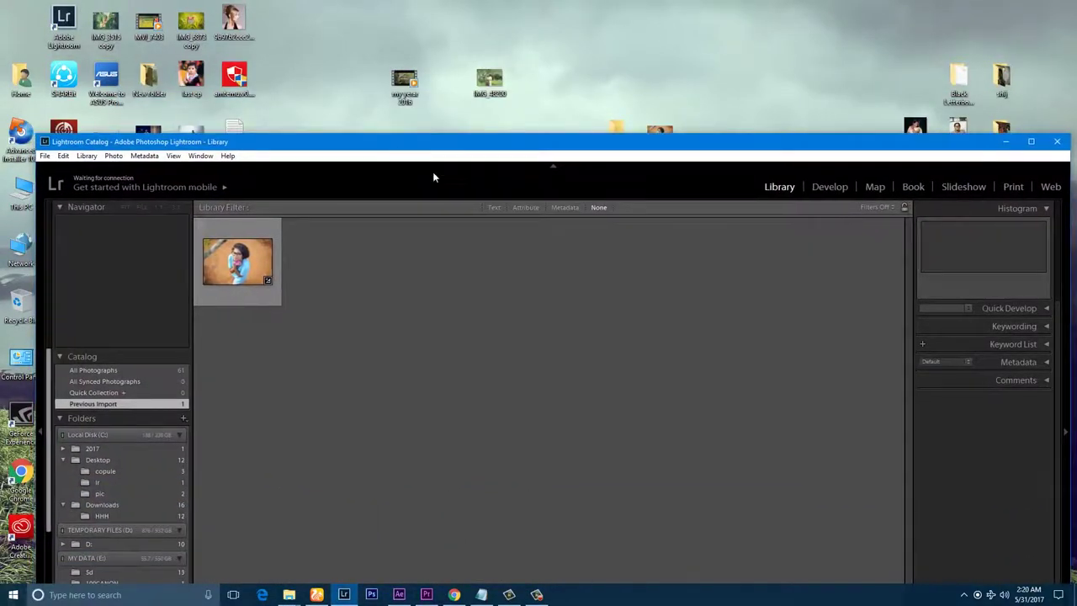
pyautogui.moveTo(434, 177); pyautogui.dragTo(462, 182)
pyautogui.moveTo(653, 133); pyautogui.dragTo(728, 377)
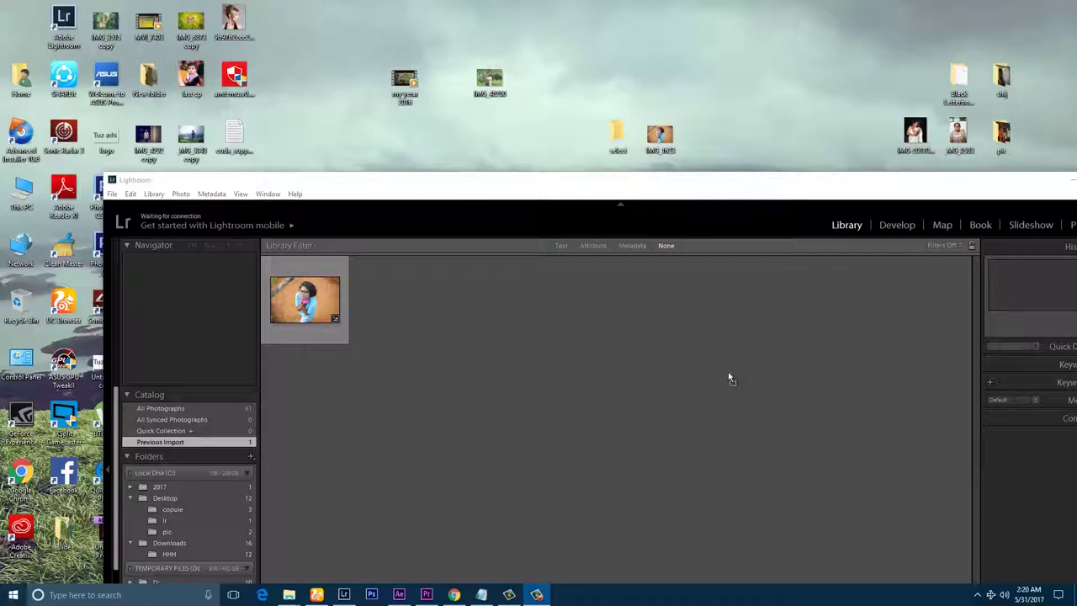
pyautogui.moveTo(371, 416); pyautogui.dragTo(713, 89)
pyautogui.doubleClick(730, 179)
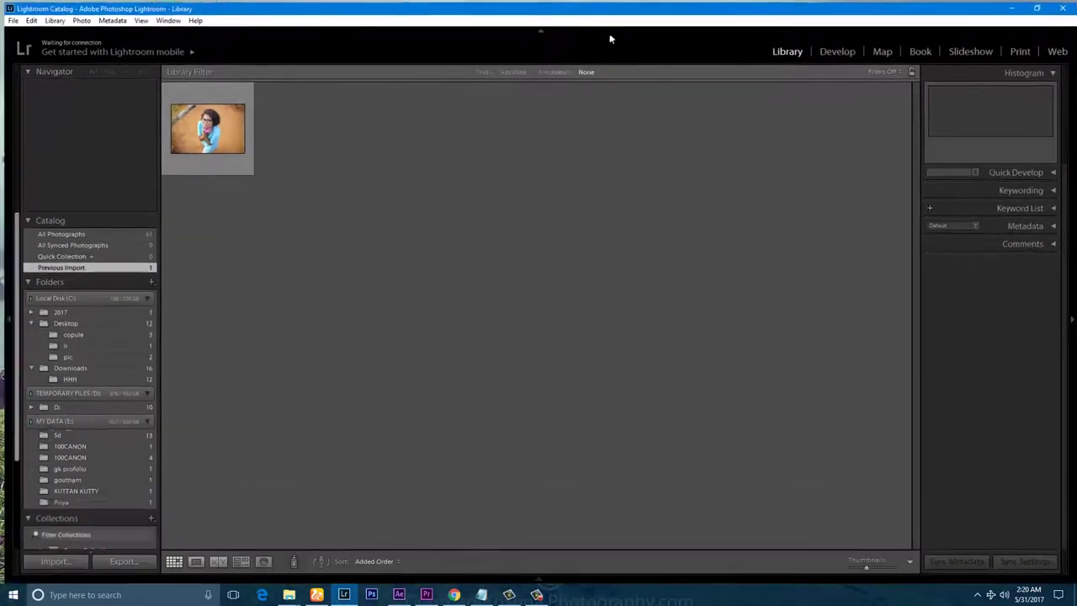
# - Select the portrait photo in the library and open it in the Develop module
pyautogui.click(835, 51)
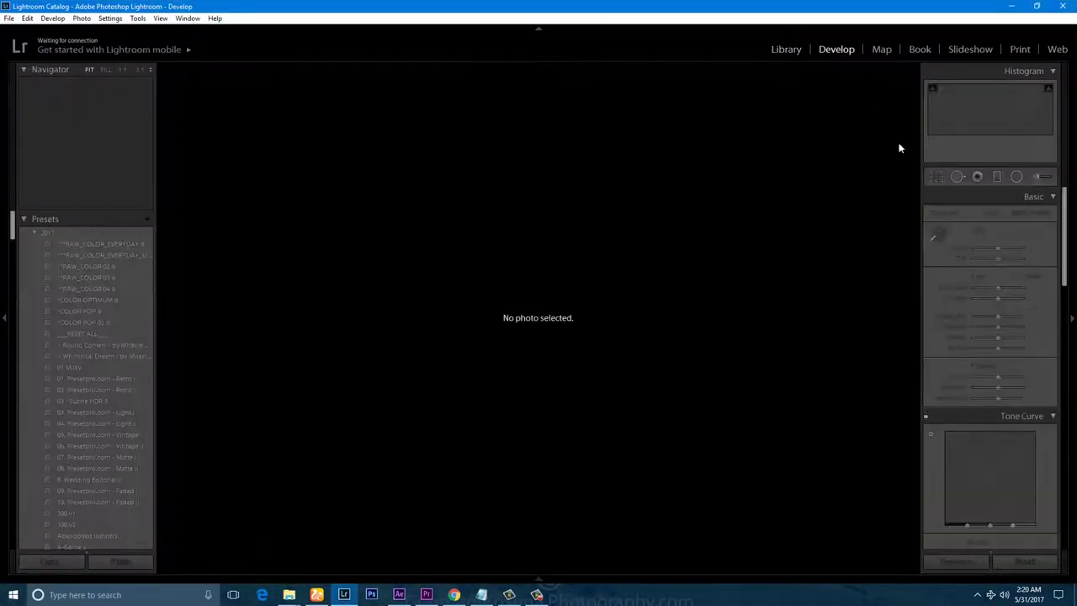
pyautogui.click(786, 48)
pyautogui.click(233, 126)
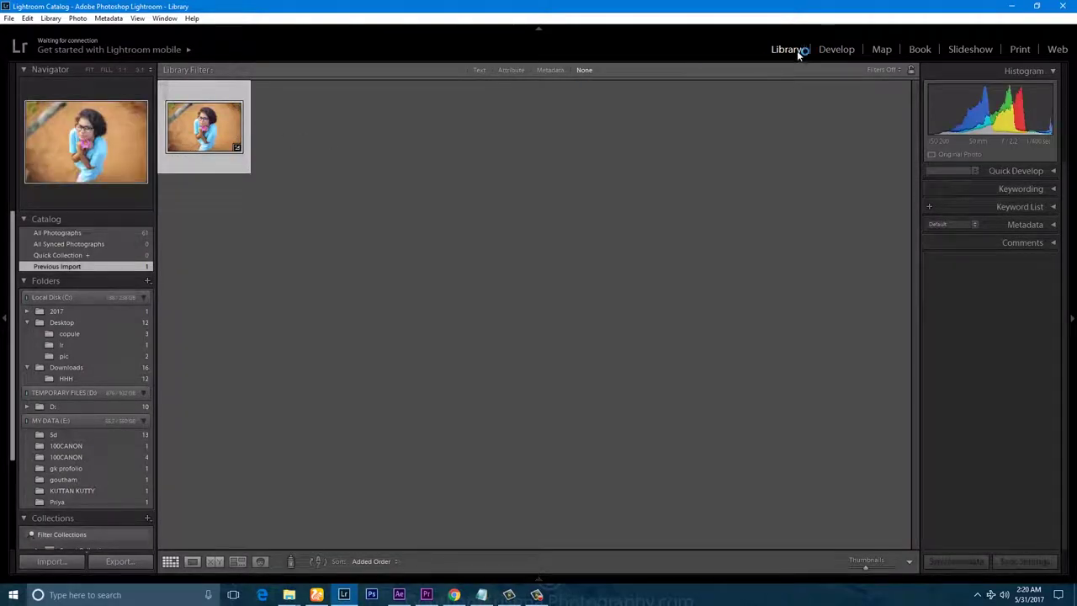
pyautogui.click(836, 49)
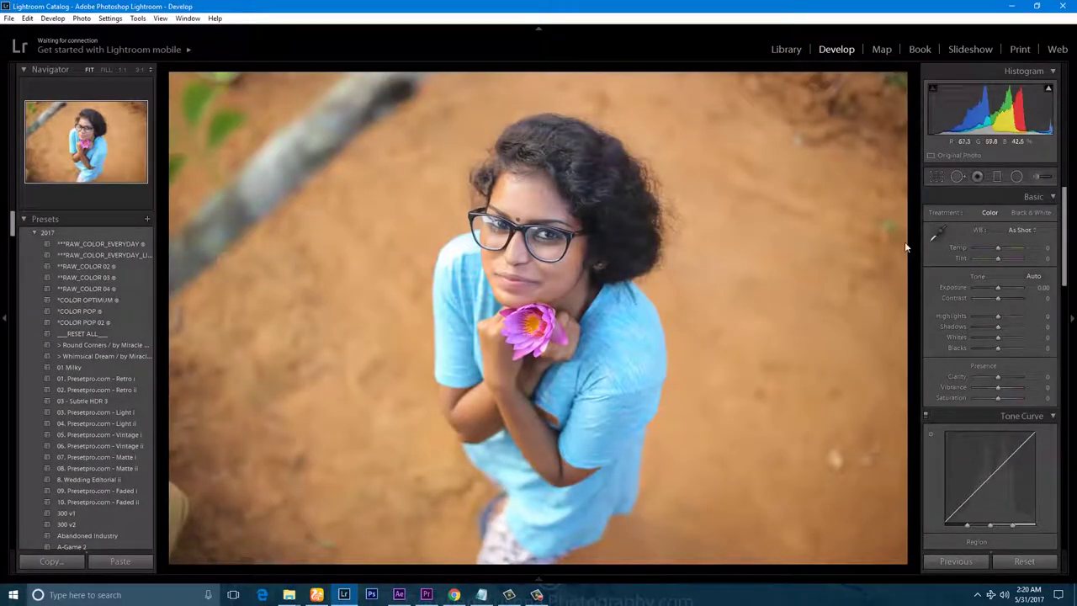
# - Examine the Develop adjustment sections from Basic through Lens Corrections and Effects
pyautogui.scroll(-2, 938, 277)
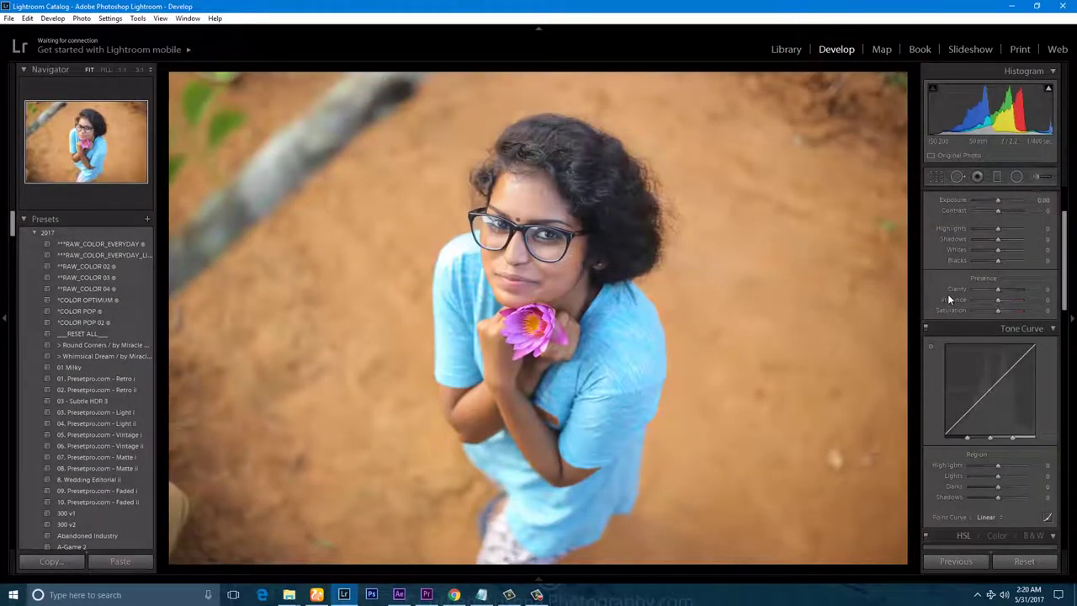
pyautogui.scroll(-5, 948, 243)
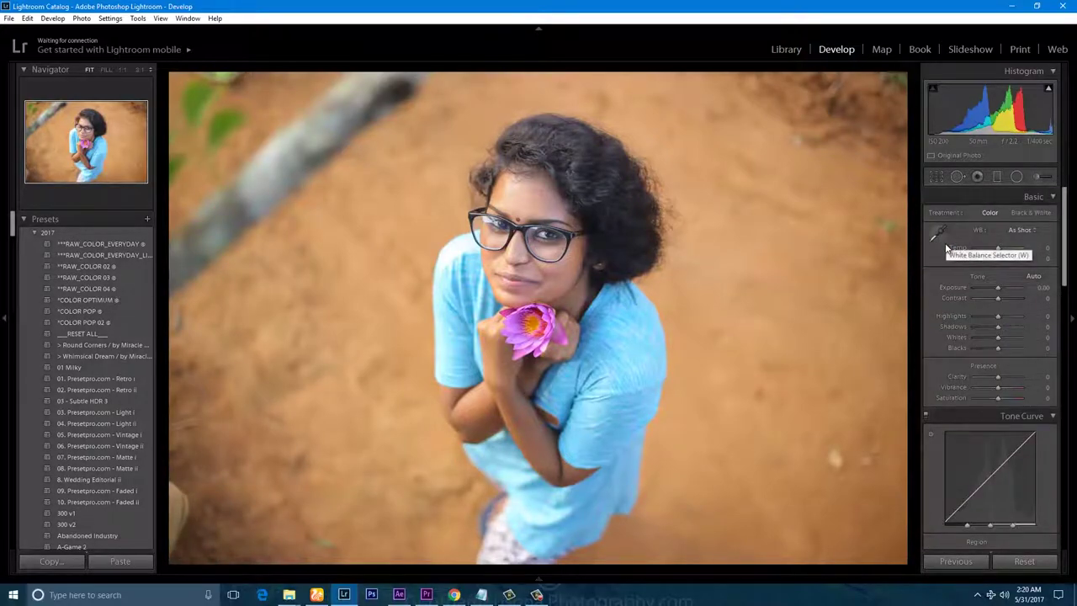
pyautogui.scroll(-3, 943, 252)
pyautogui.scroll(-6, 944, 252)
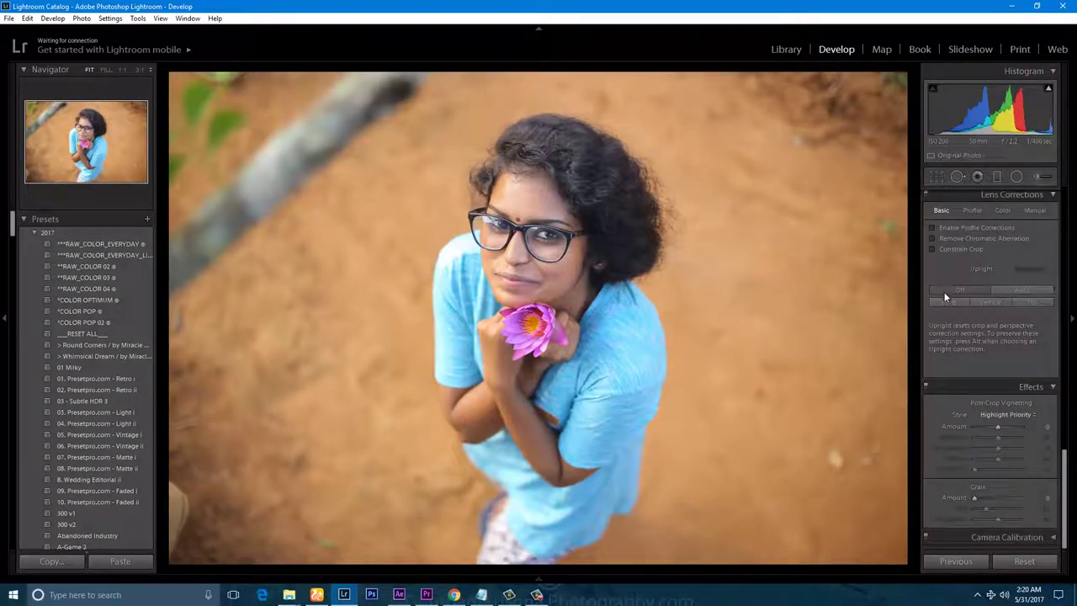
pyautogui.scroll(15, 952, 433)
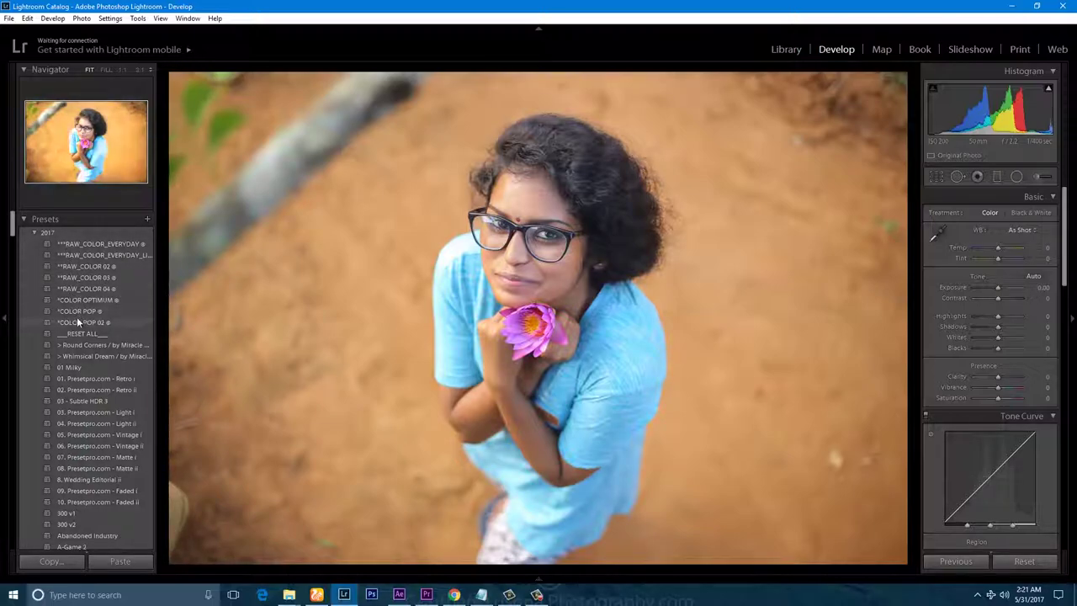
# - Try the ANP_46 Vintage Wedding preset on the photo and undo it
pyautogui.scroll(-3, 76, 332)
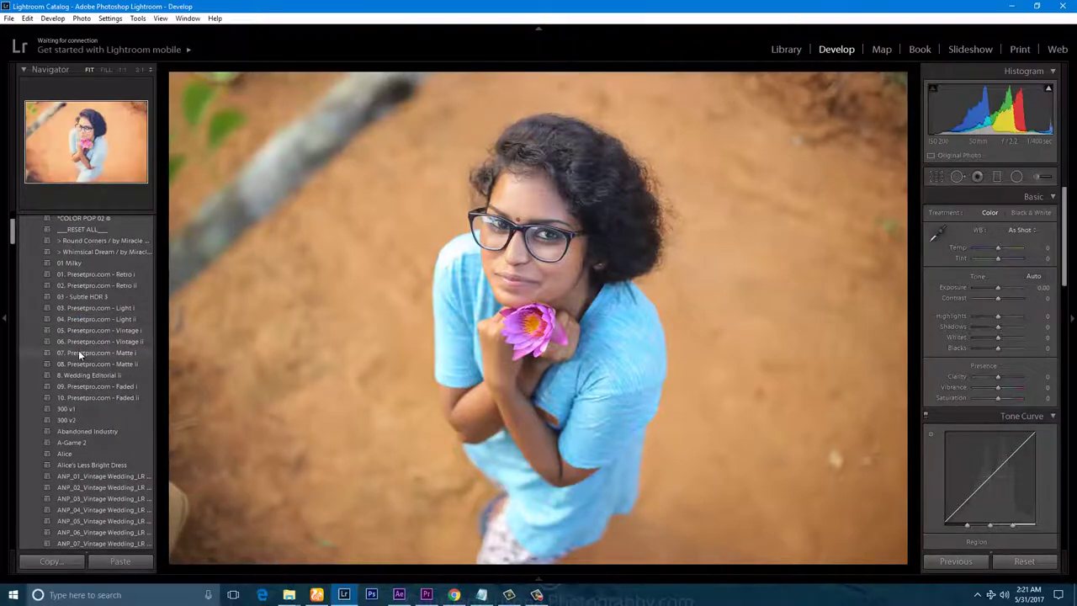
pyautogui.scroll(-9, 77, 345)
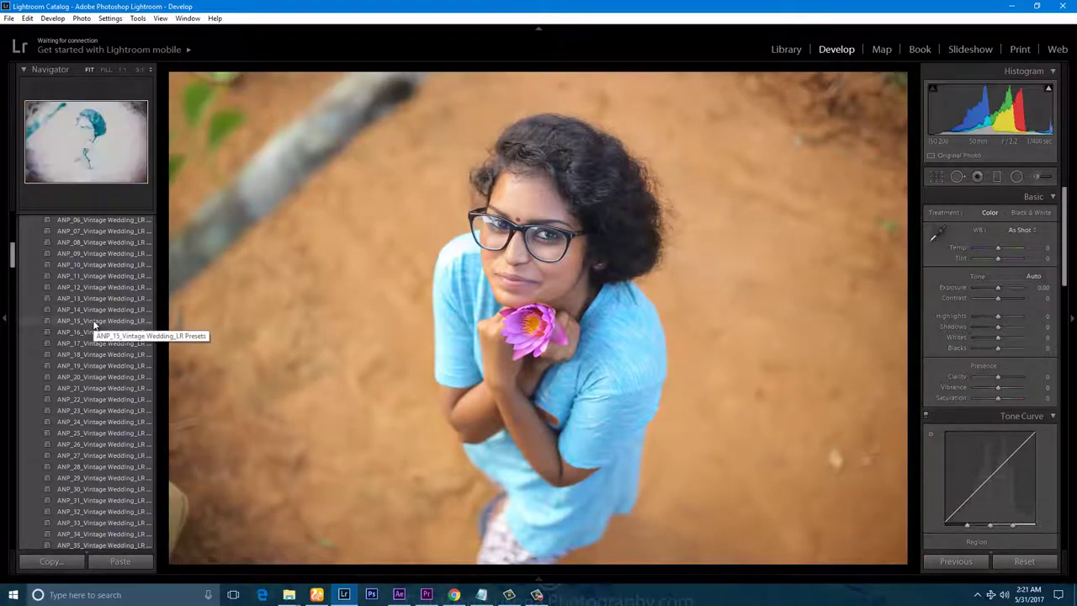
pyautogui.scroll(-3, 88, 360)
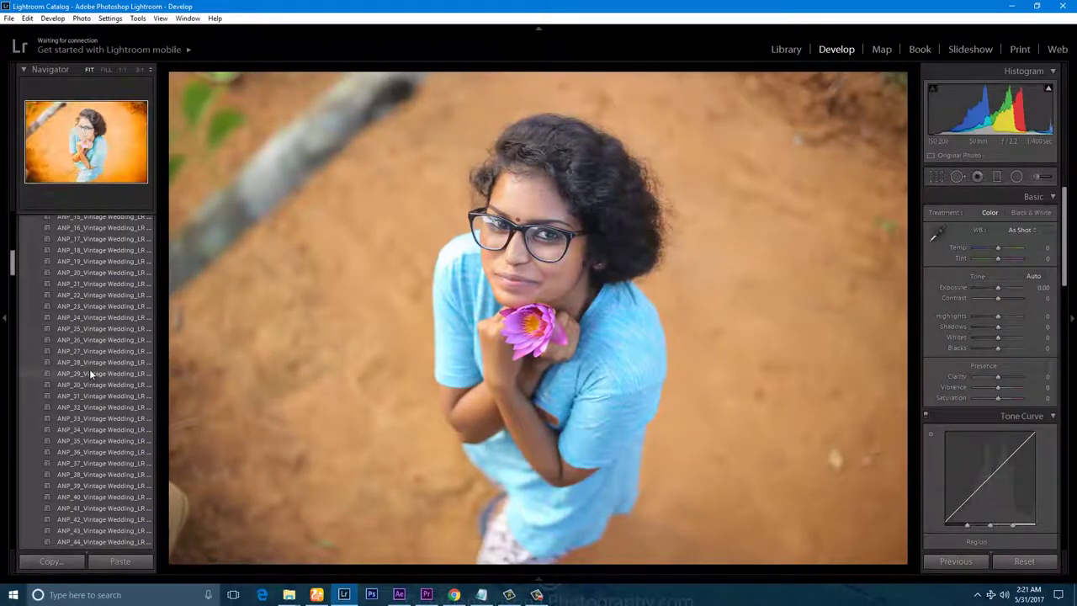
pyautogui.scroll(-6, 79, 345)
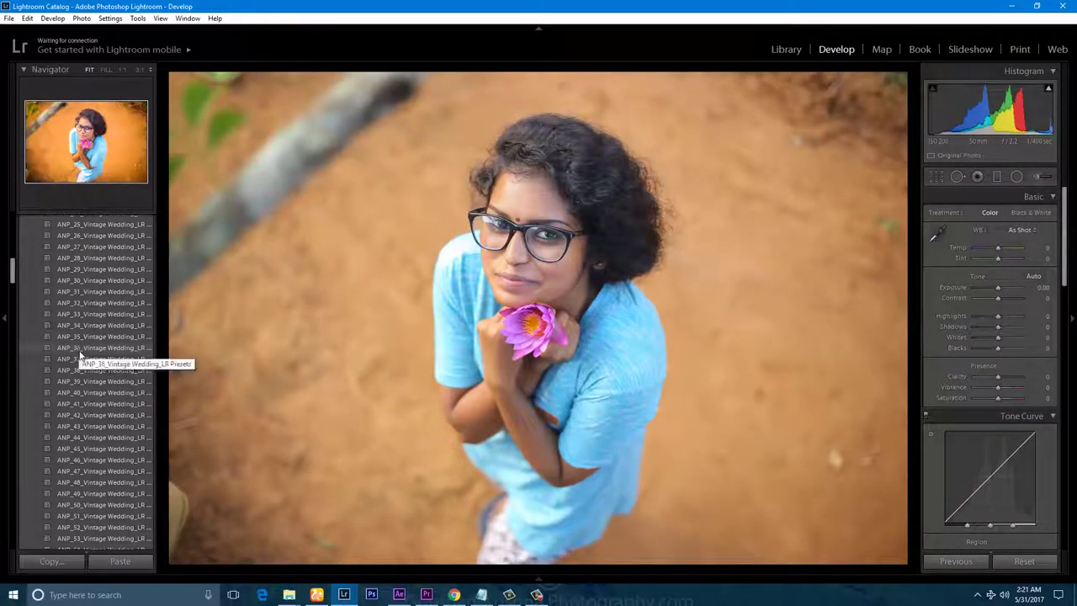
pyautogui.click(84, 356)
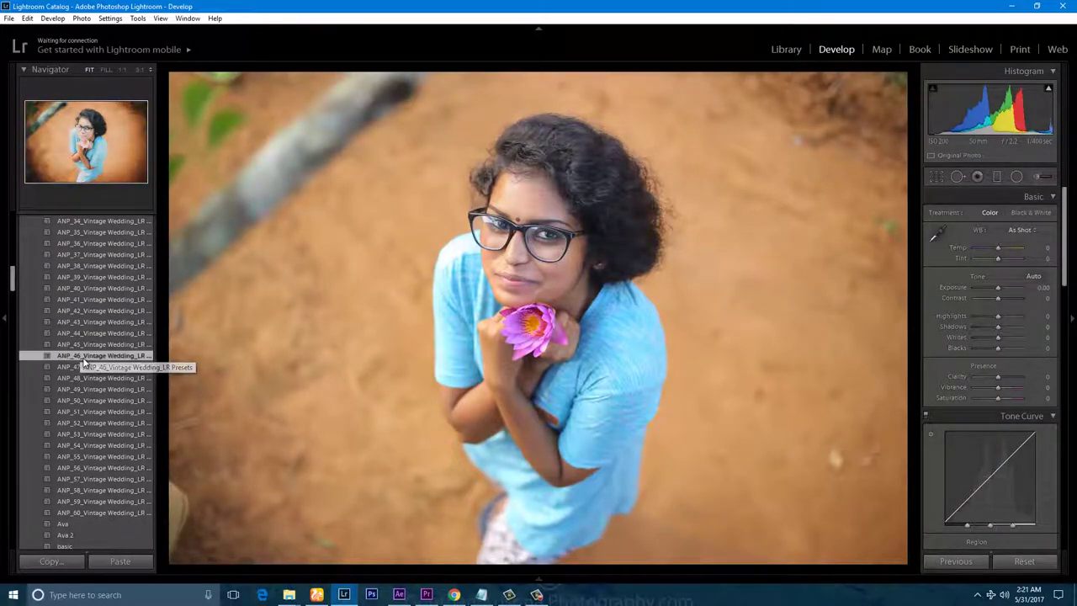
pyautogui.scroll(-3, 88, 362)
pyautogui.scroll(-11, 92, 380)
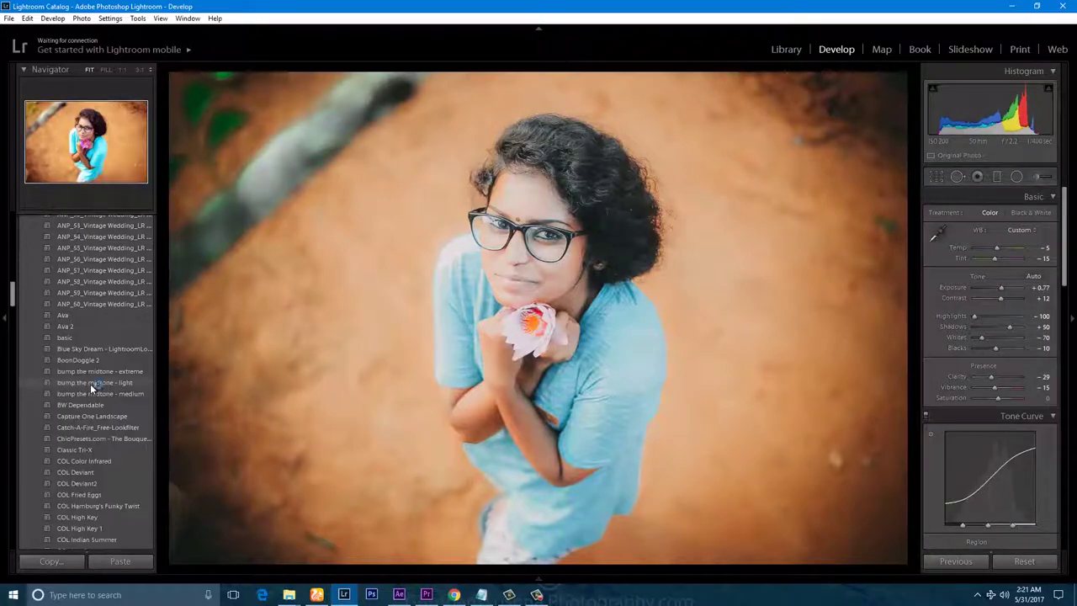
pyautogui.scroll(-15, 78, 376)
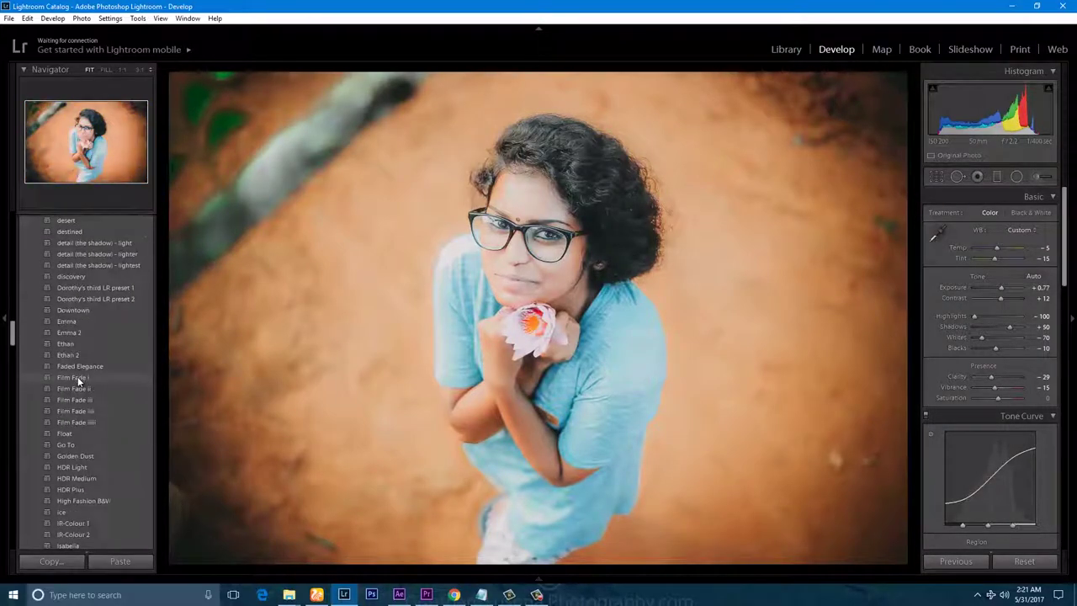
pyautogui.hotkey('ctrl', 'z')
# - Apply the White Snow 2 preset to the portrait
pyautogui.scroll(-20, 70, 402)
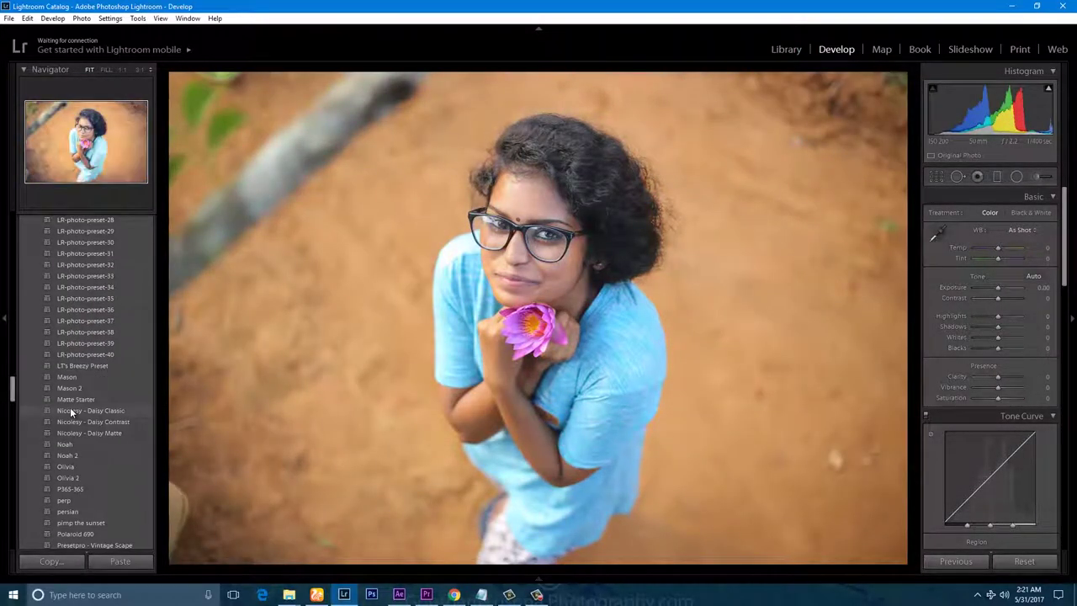
pyautogui.scroll(-3, 86, 417)
pyautogui.scroll(8, 72, 358)
pyautogui.click(76, 428)
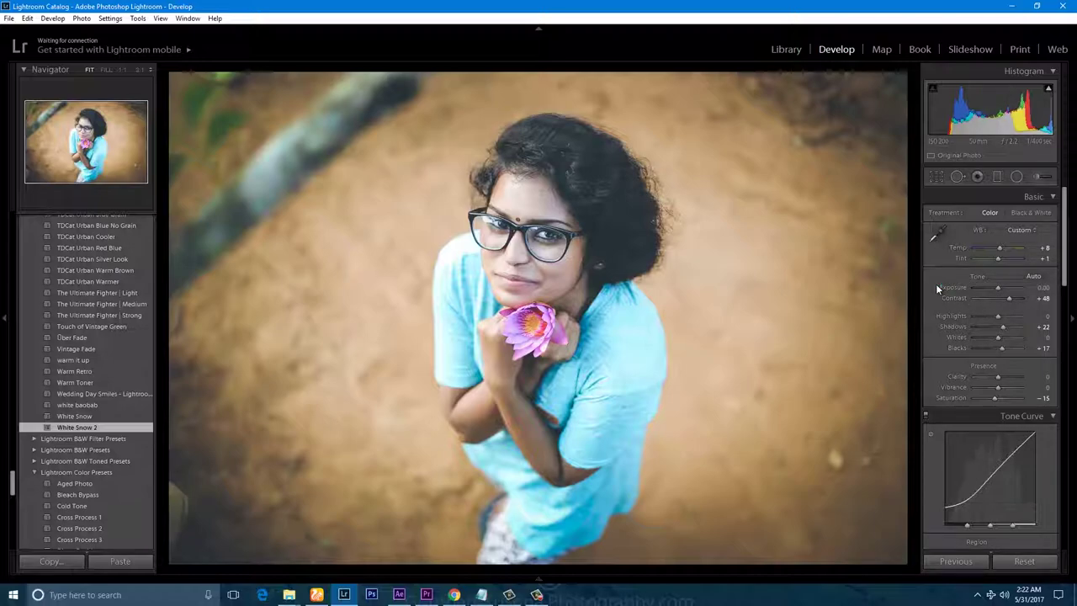
# - Set the photo's Clarity to +29, Vibrance to +19 and Saturation to +2
pyautogui.scroll(-10, 943, 322)
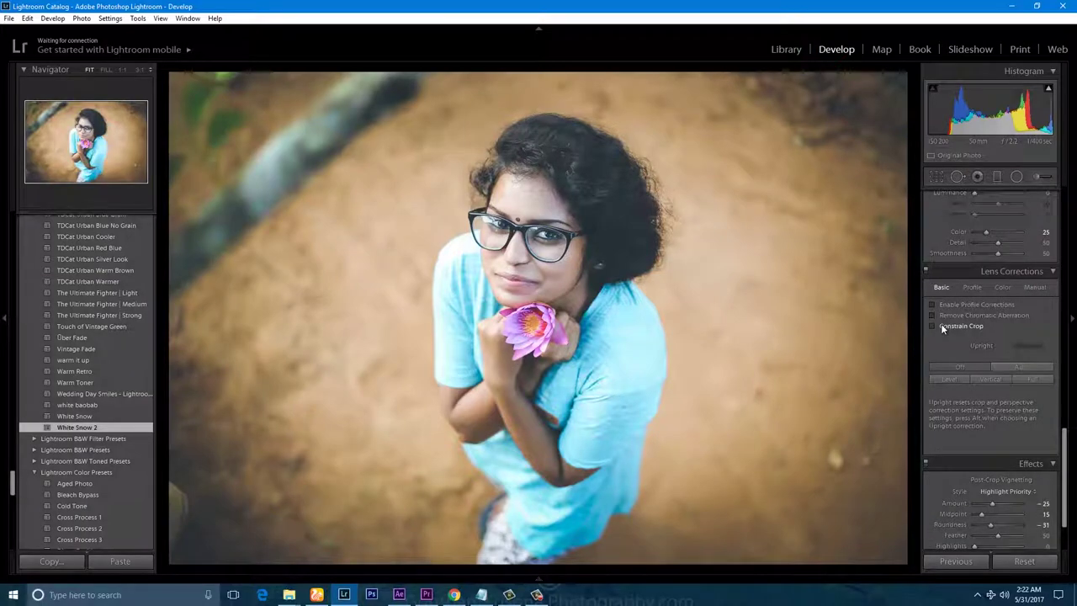
pyautogui.scroll(10, 942, 326)
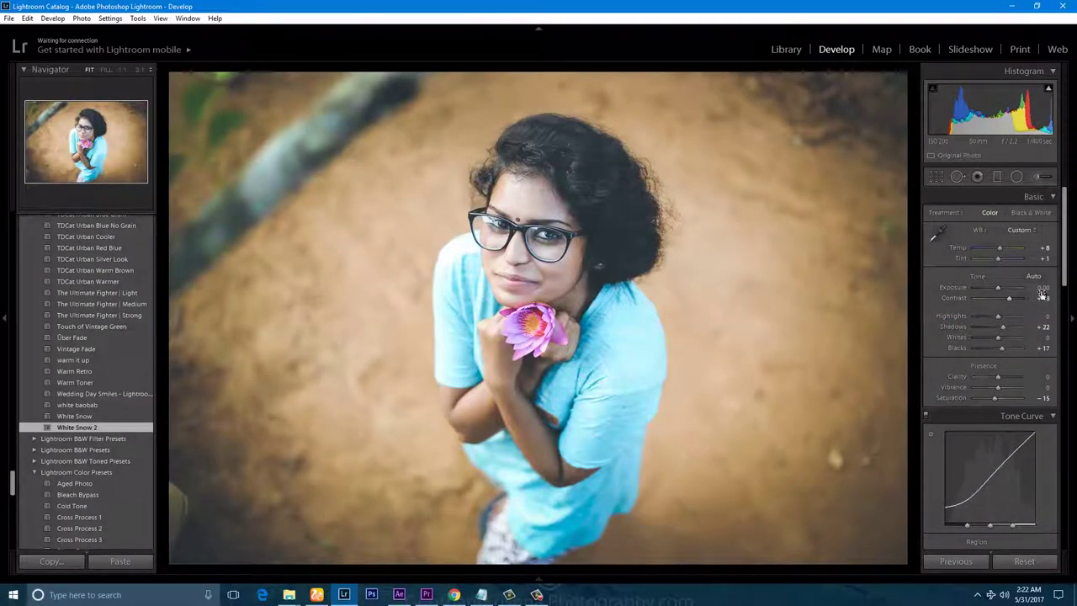
pyautogui.moveTo(997, 380); pyautogui.dragTo(1003, 380)
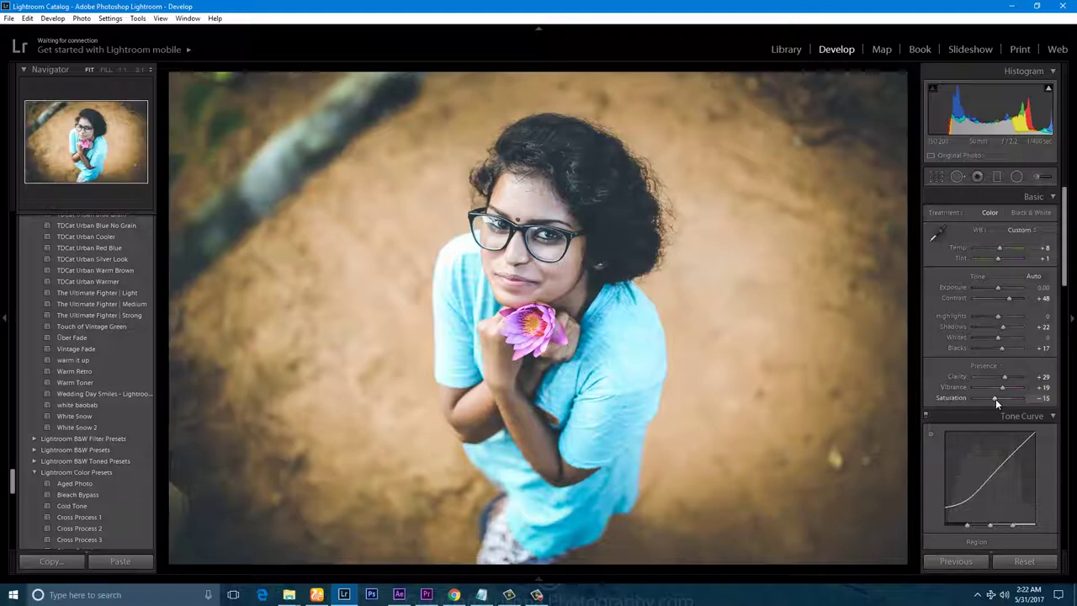
pyautogui.moveTo(996, 400); pyautogui.dragTo(1000, 401)
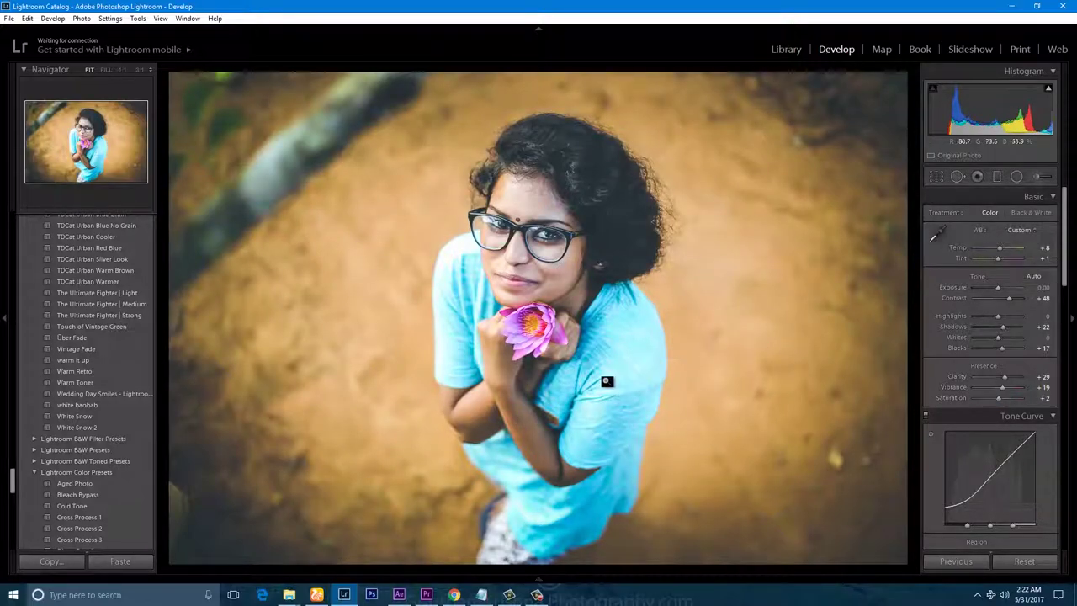
# - Set the HSL hue of Blue to +80 and Purple to +33, and return the Orange hue to 0
pyautogui.scroll(-5, 976, 348)
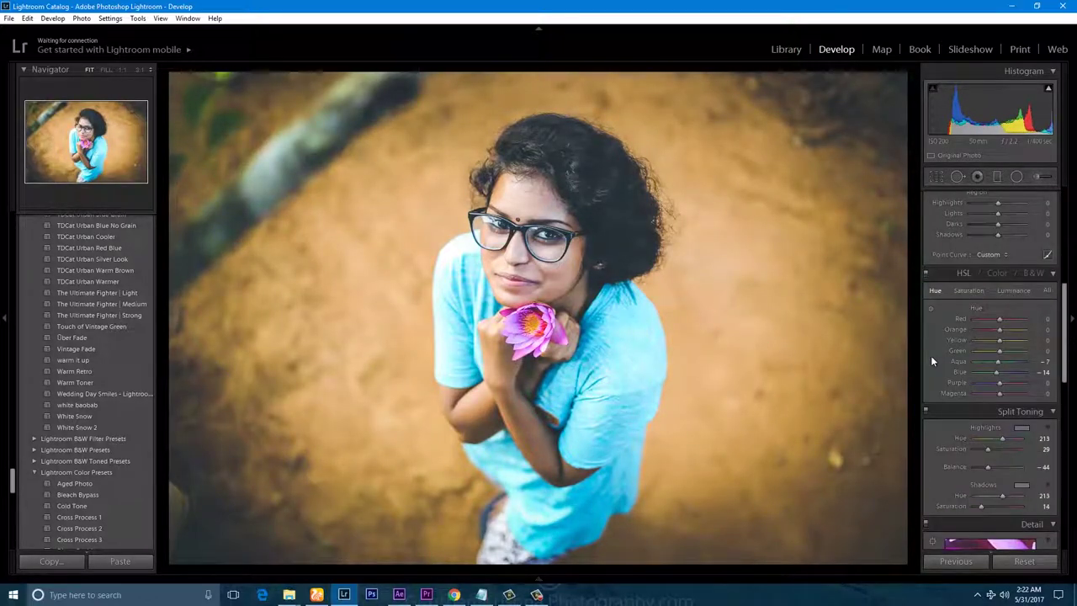
pyautogui.moveTo(998, 372)
pyautogui.mouseDown()
pyautogui.moveTo(984, 372)
pyautogui.moveTo(1016, 378)
pyautogui.moveTo(981, 383)
pyautogui.moveTo(1006, 388)
pyautogui.mouseUp()
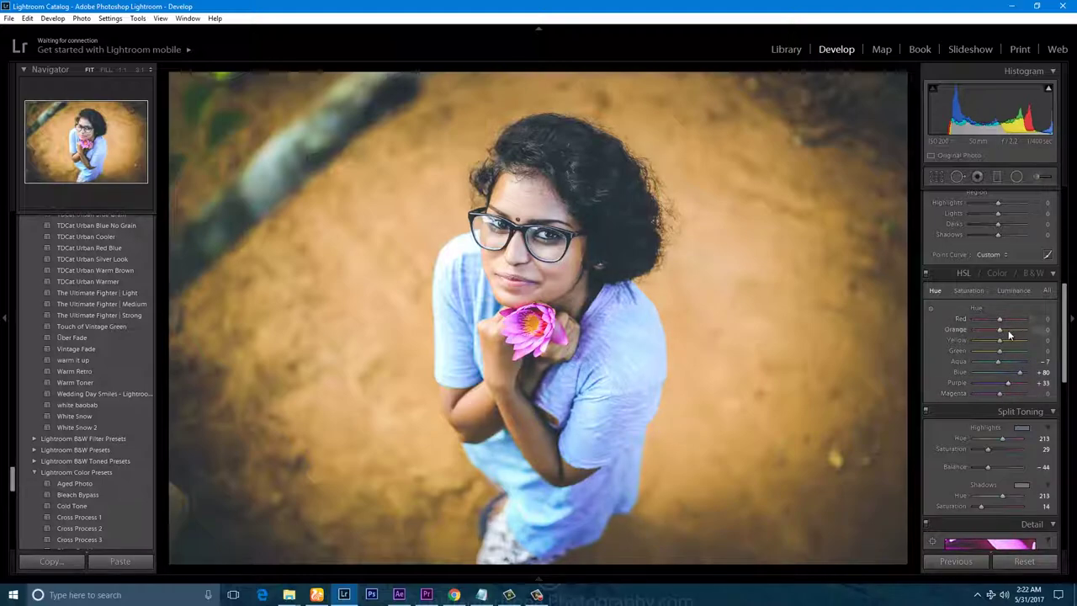
pyautogui.moveTo(1000, 334); pyautogui.dragTo(1002, 337)
pyautogui.click(1043, 329)
pyautogui.write('0')
# - Set the Split Toning highlights hue to 201 and toggle Split Toning off and on to compare
pyautogui.scroll(-3, 929, 340)
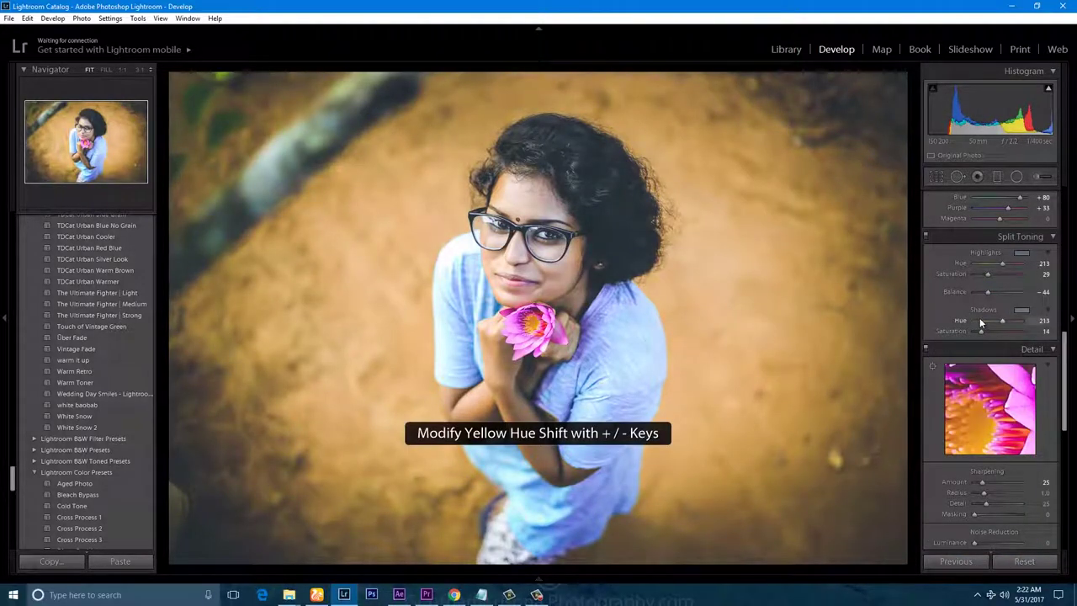
pyautogui.moveTo(1004, 267); pyautogui.dragTo(1001, 265)
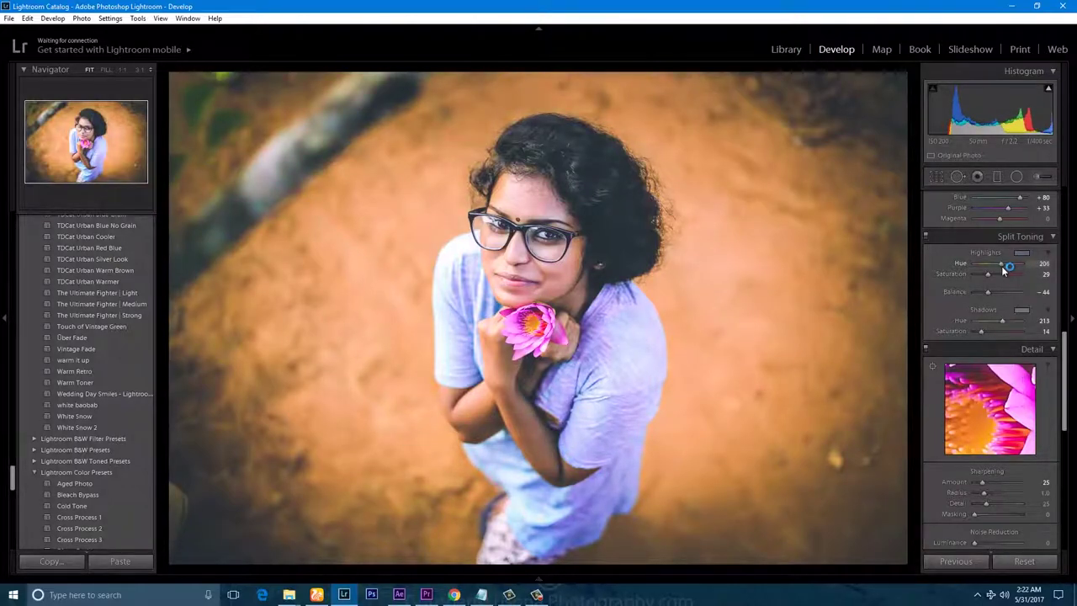
pyautogui.scroll(1, 1037, 269)
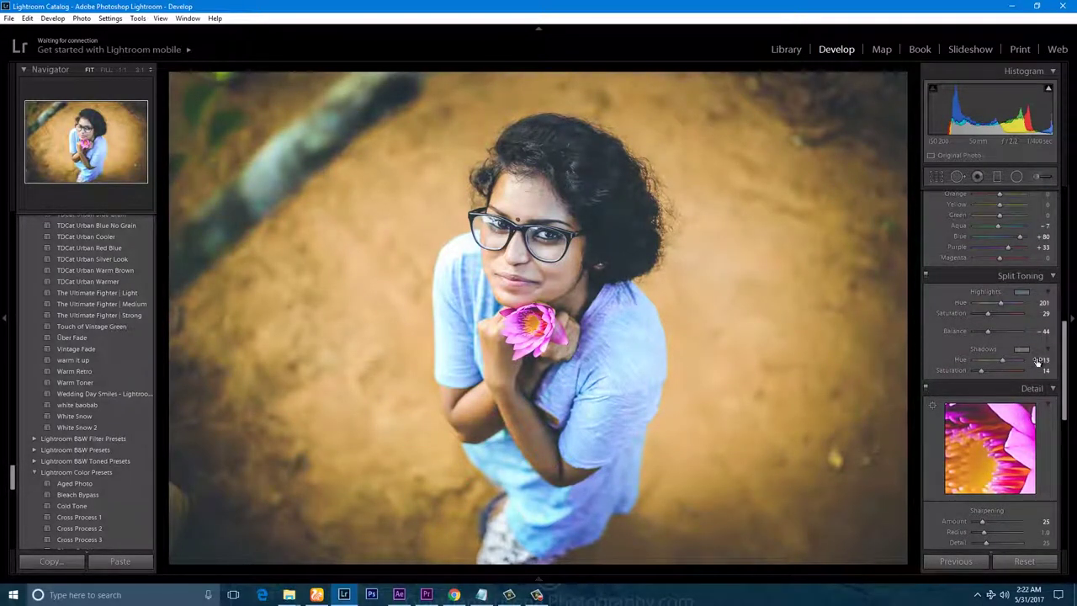
pyautogui.click(926, 276)
pyautogui.click(926, 275)
# - Set the Sharpening amount to 46 and inspect the face, hair and shirt at 1:1 before returning to the full view
pyautogui.scroll(-6, 945, 340)
pyautogui.moveTo(981, 259); pyautogui.dragTo(988, 262)
pyautogui.click(480, 240)
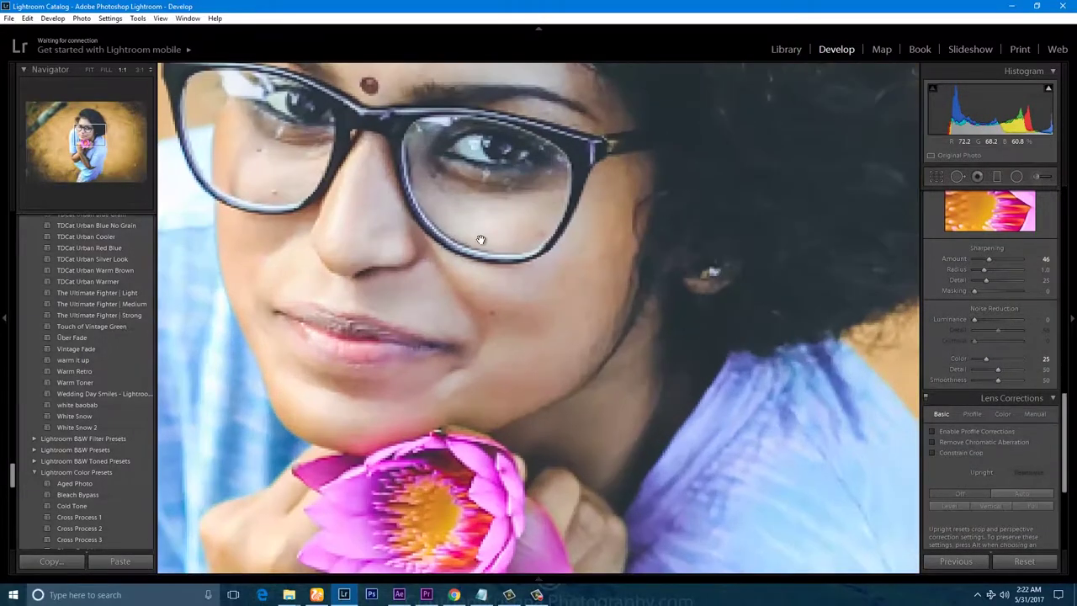
pyautogui.moveTo(480, 240); pyautogui.dragTo(532, 303)
pyautogui.moveTo(533, 143); pyautogui.dragTo(603, 288)
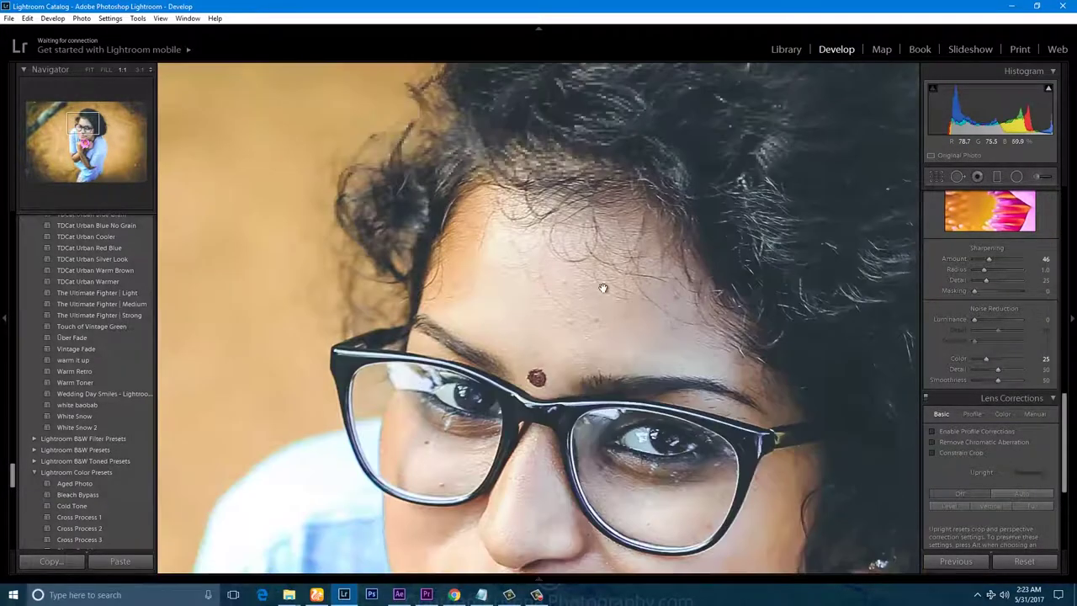
pyautogui.moveTo(677, 480); pyautogui.dragTo(497, 229)
pyautogui.moveTo(265, 381); pyautogui.dragTo(514, 278)
pyautogui.moveTo(382, 456); pyautogui.dragTo(531, 407)
pyautogui.moveTo(615, 249); pyautogui.dragTo(500, 395)
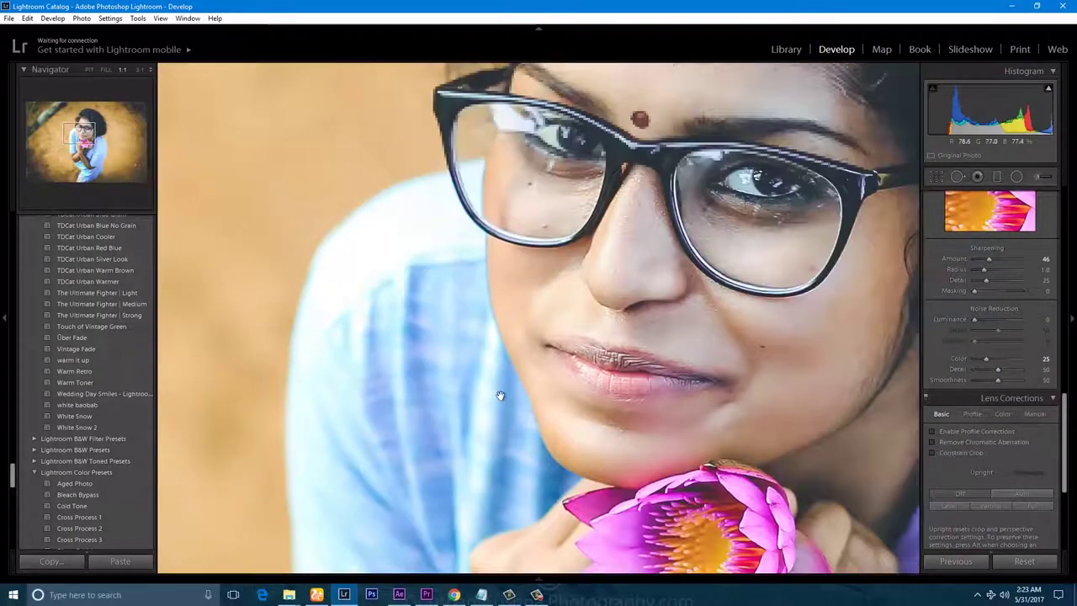
pyautogui.click(500, 396)
pyautogui.scroll(-3, 955, 349)
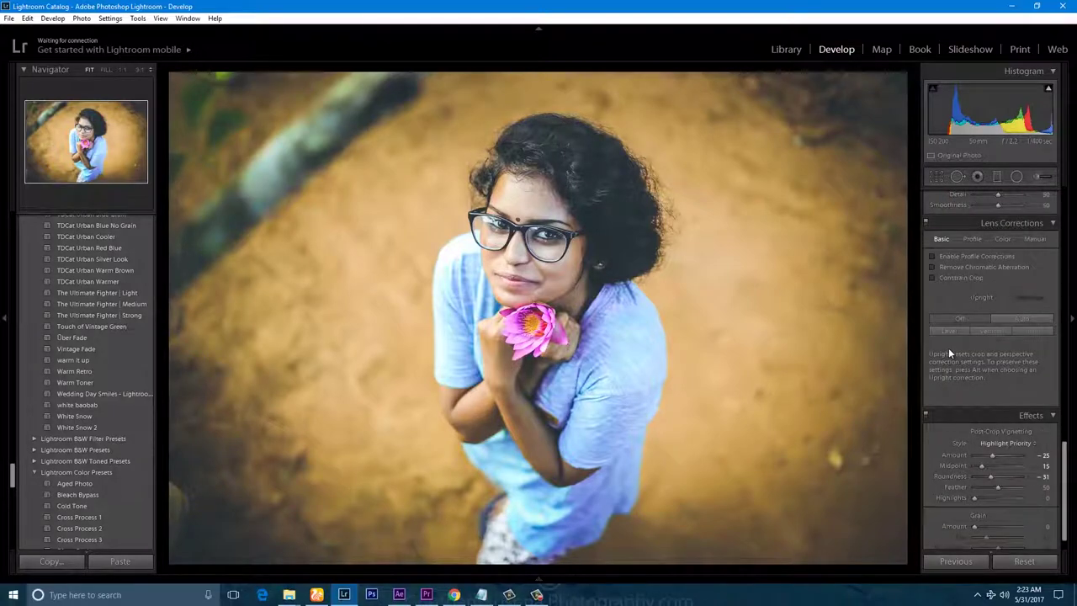
# - Set the post-crop vignetting Amount to -12 and the HSL Blue hue to +38, and check the face up close
pyautogui.scroll(-1, 951, 370)
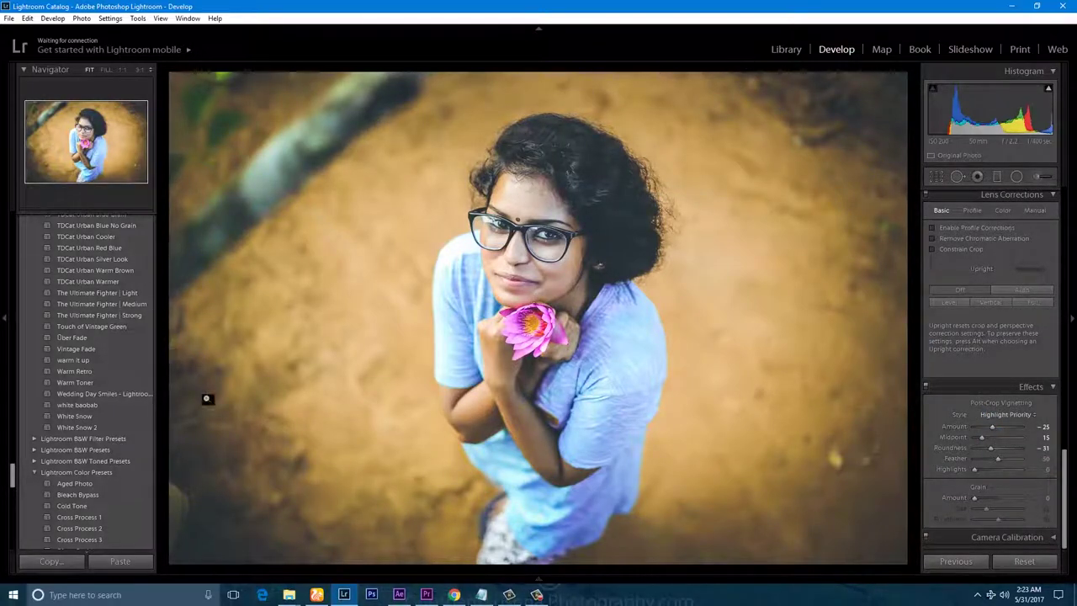
pyautogui.moveTo(991, 428); pyautogui.dragTo(994, 428)
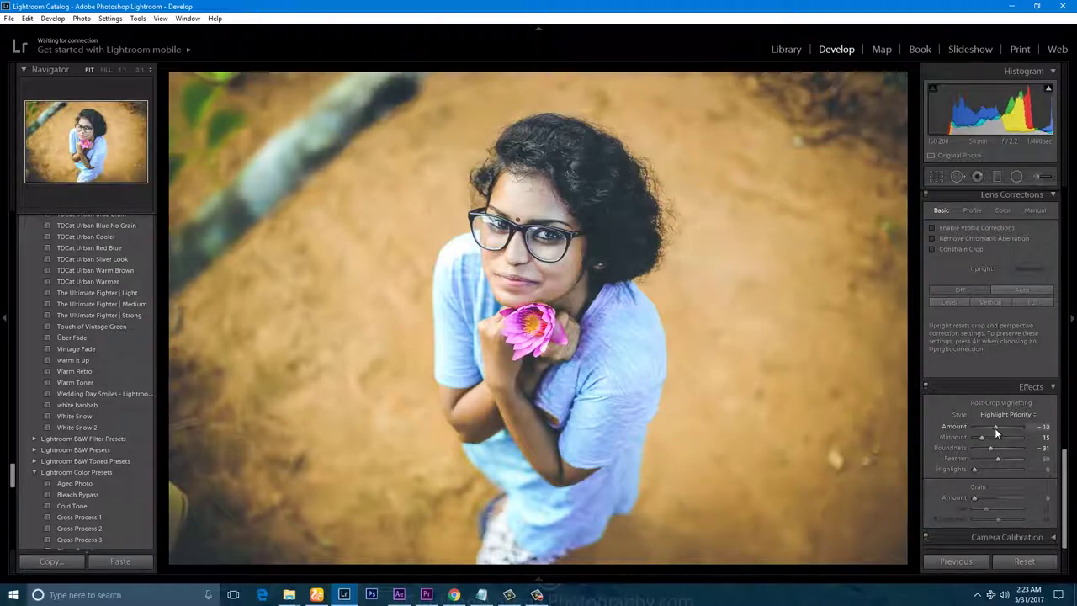
pyautogui.scroll(6, 942, 287)
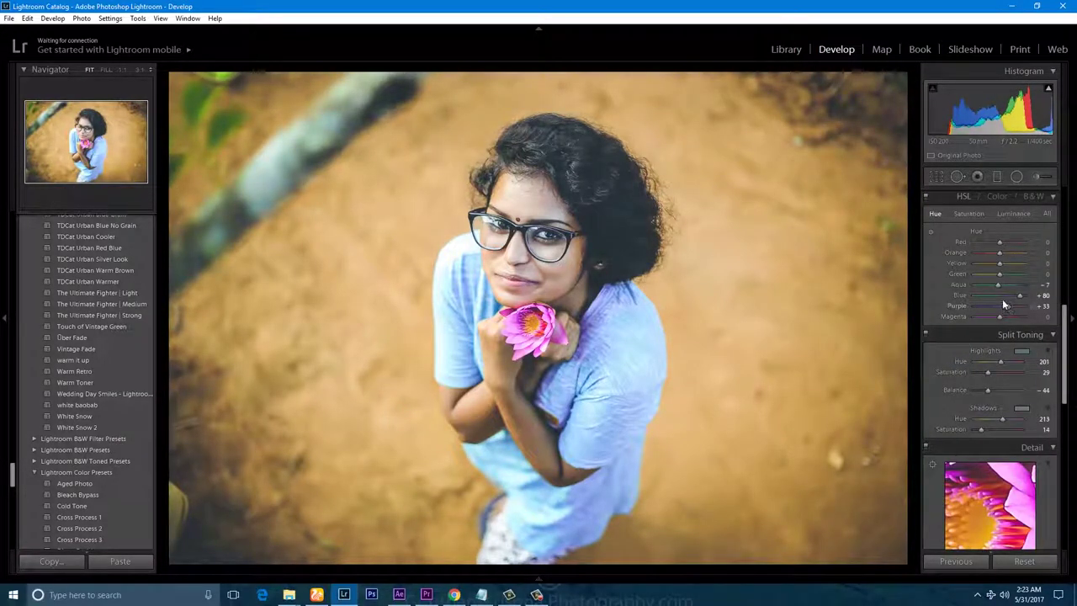
pyautogui.moveTo(1015, 296); pyautogui.dragTo(1009, 296)
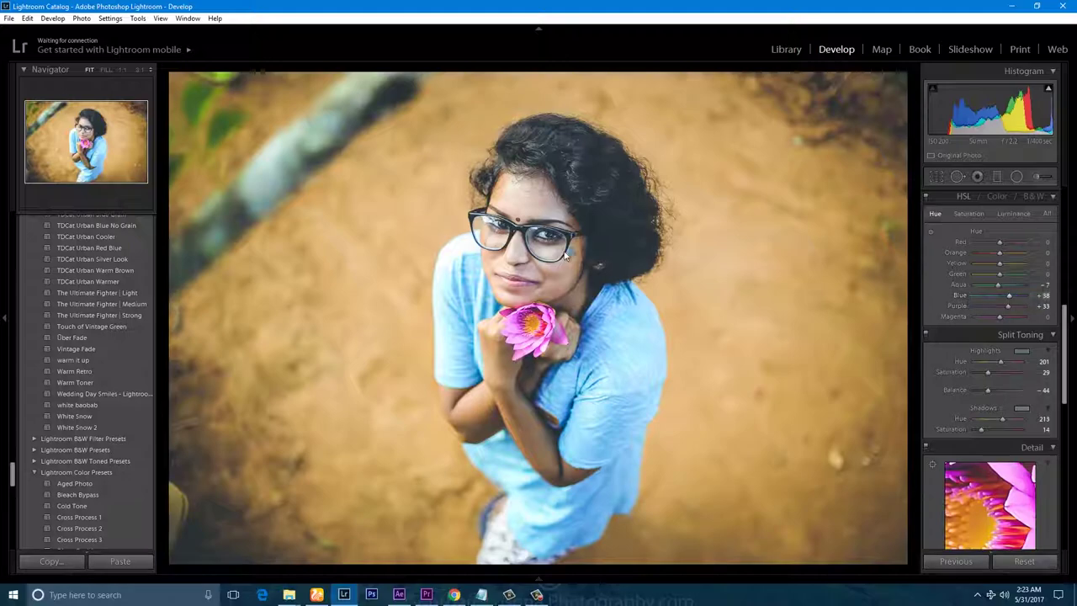
pyautogui.click(548, 275)
pyautogui.click(525, 249)
# - Export the photo as a JPEG to the hard drive with the after-export action Open in Adobe Photoshop CS6
pyautogui.press('shift')
pyautogui.hotkey('ctrl', 'shift', 'e')
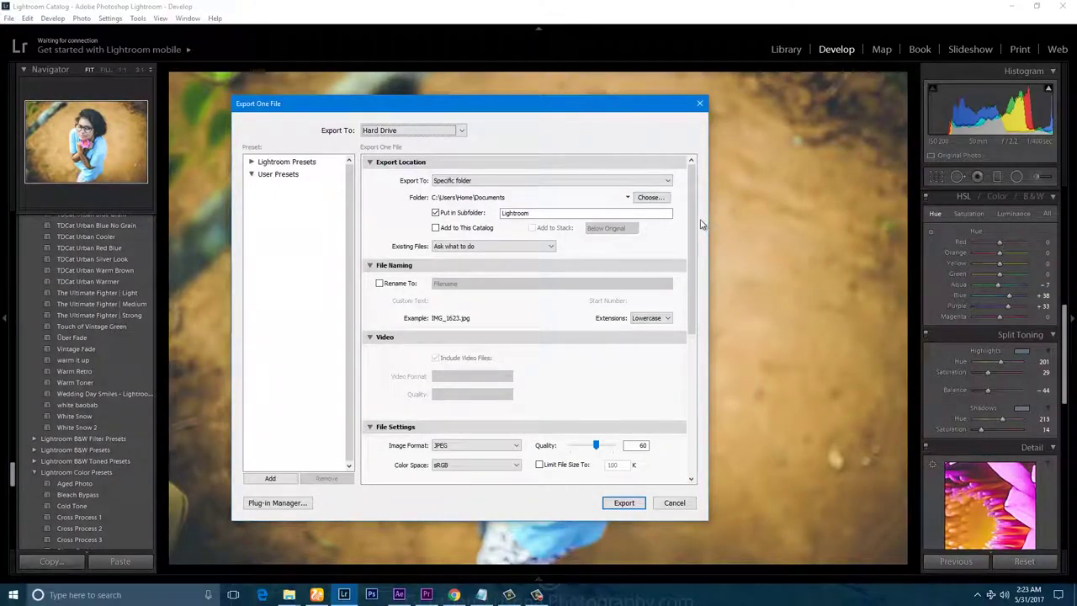
pyautogui.moveTo(690, 221); pyautogui.dragTo(716, 396)
pyautogui.click(533, 455)
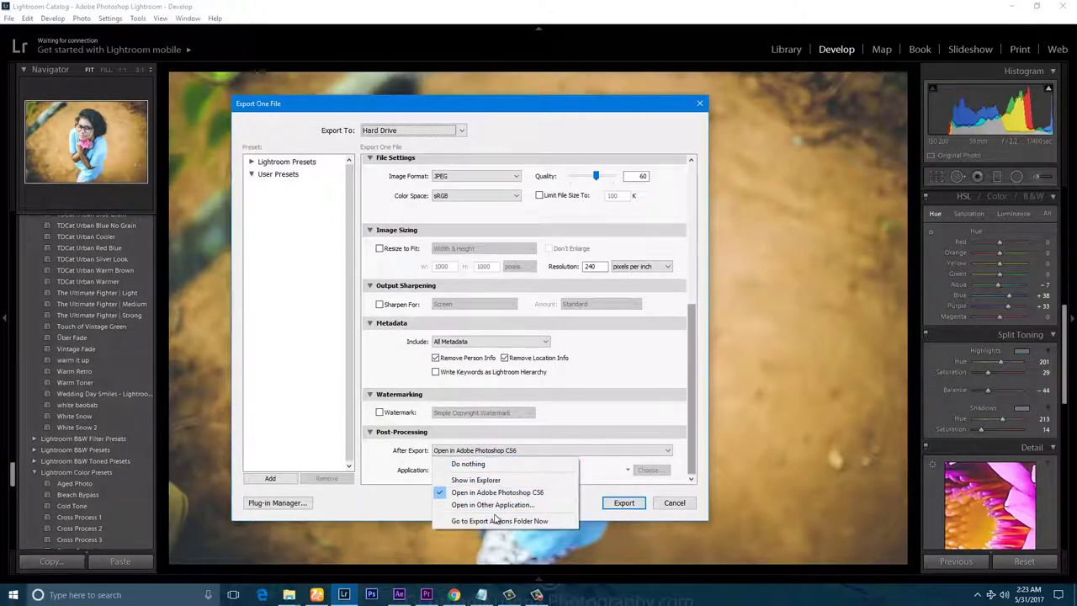
pyautogui.click(616, 430)
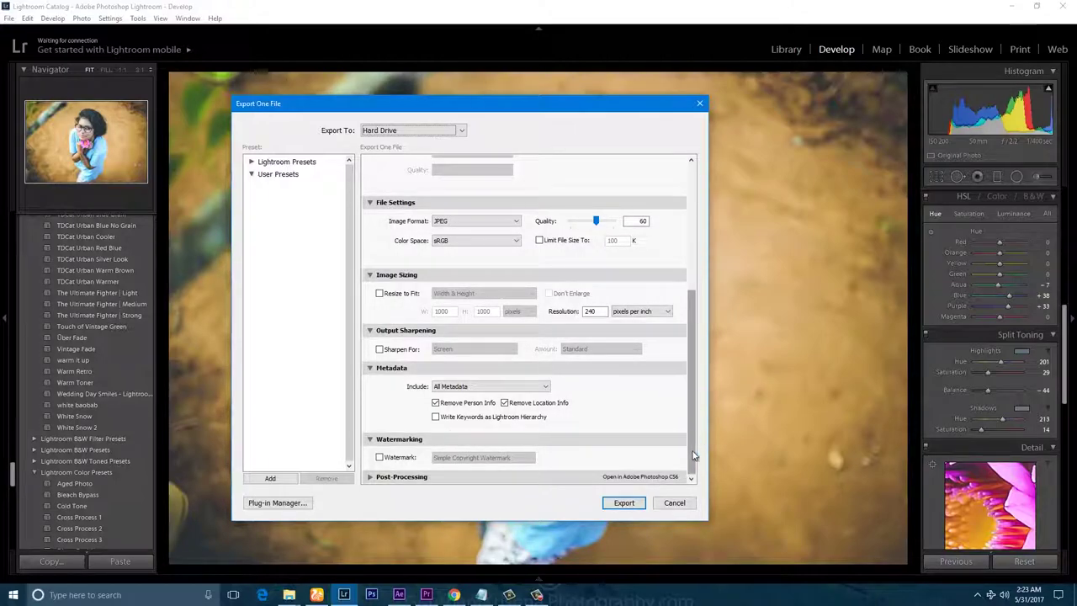
pyautogui.click(652, 478)
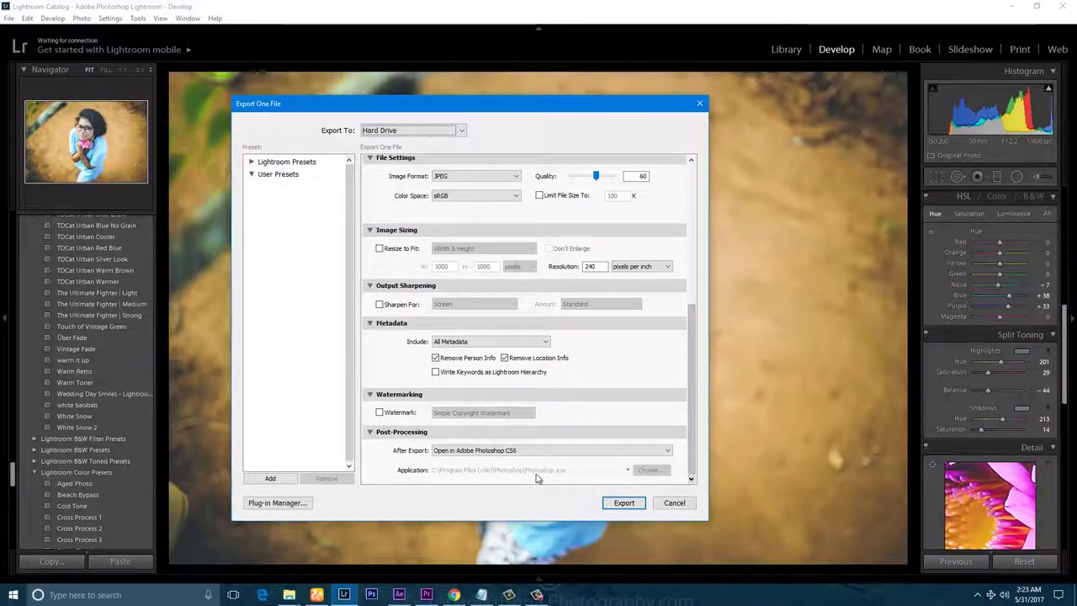
pyautogui.click(476, 454)
pyautogui.click(624, 502)
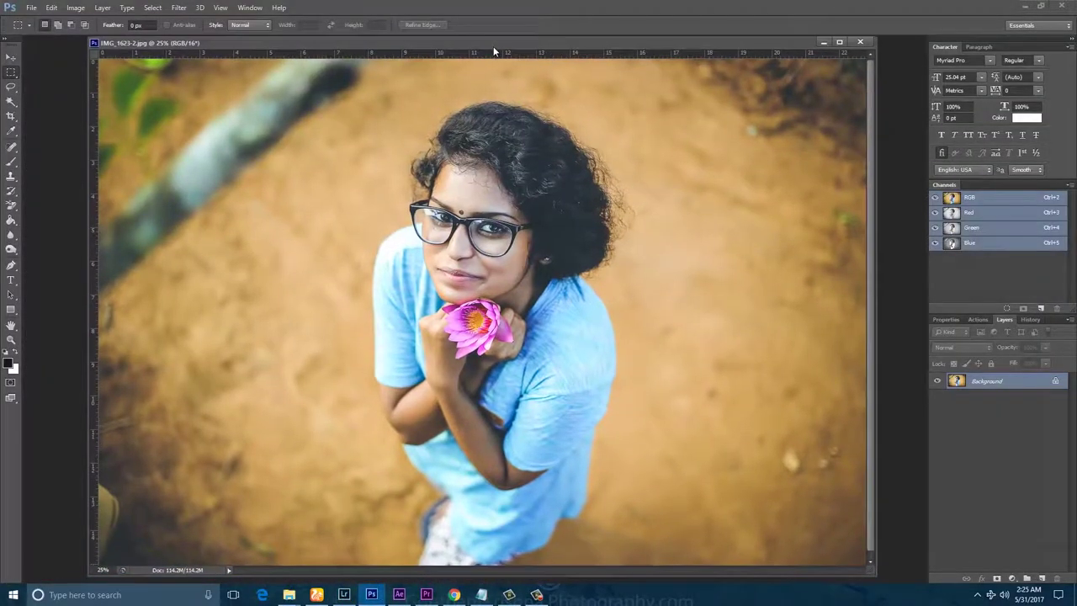
# - In Photoshop, dock the exported photo's floating window and inspect the skin around the eyes and forehead
pyautogui.moveTo(493, 48); pyautogui.dragTo(497, 40)
pyautogui.click(13, 58)
pyautogui.click(12, 57)
pyautogui.scroll(6, 505, 220)
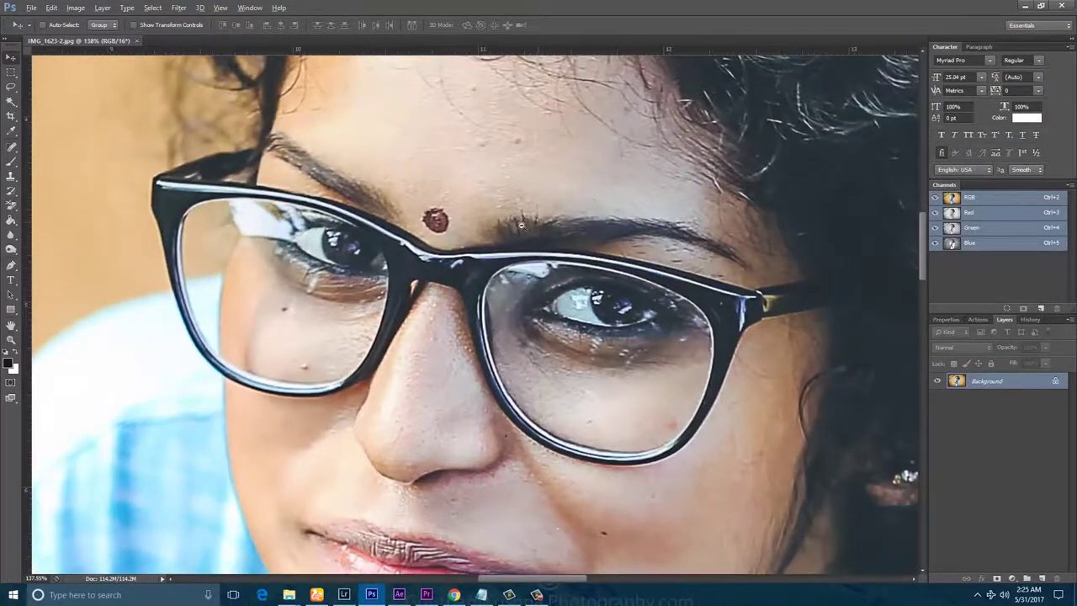
pyautogui.scroll(-5, 522, 225)
pyautogui.scroll(-2, 703, 203)
pyautogui.moveTo(550, 182); pyautogui.dragTo(550, 327)
pyautogui.scroll(3, 478, 305)
pyautogui.scroll(5, 550, 327)
pyautogui.moveTo(589, 271); pyautogui.dragTo(233, 234)
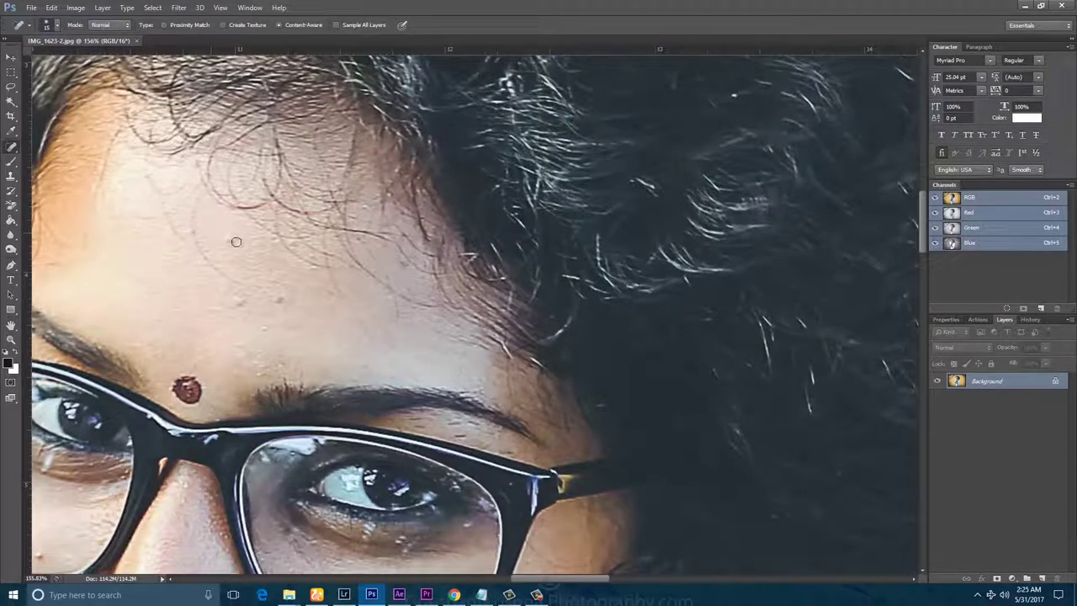
# - Remove the small blemishes on the forehead above the eyebrow with the Patch tool in Source mode
pyautogui.rightClick(12, 149)
pyautogui.click(36, 160)
pyautogui.rightClick(17, 149)
pyautogui.click(45, 168)
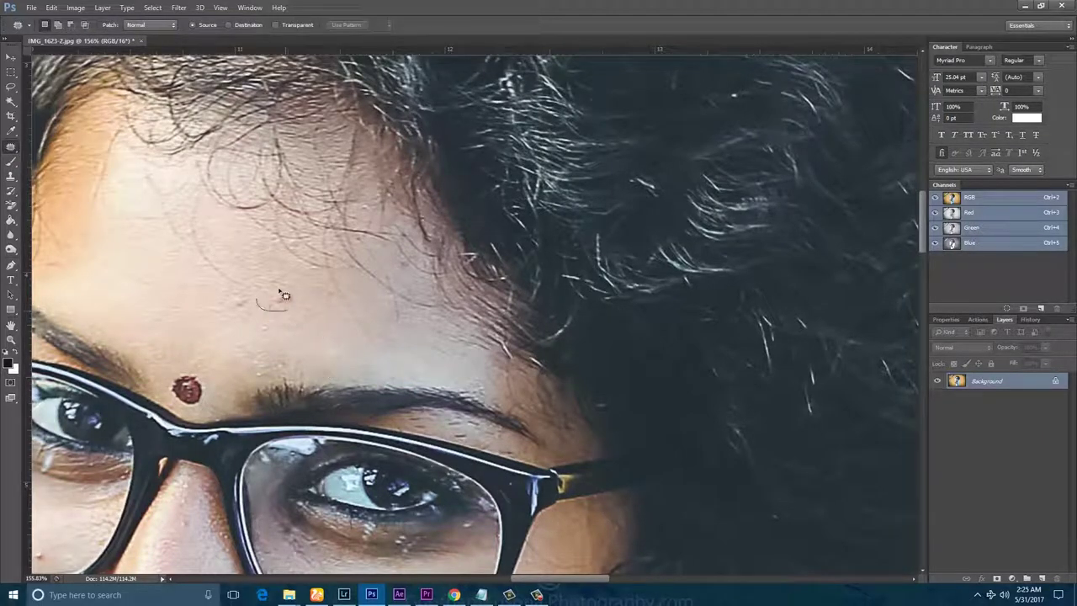
pyautogui.click(255, 311)
pyautogui.moveTo(189, 345)
pyautogui.mouseDown()
pyautogui.moveTo(302, 263)
pyautogui.moveTo(328, 265)
pyautogui.mouseUp()
# - Patch the moles and spots beneath both eyes and on the cheek
pyautogui.scroll(5, 329, 263)
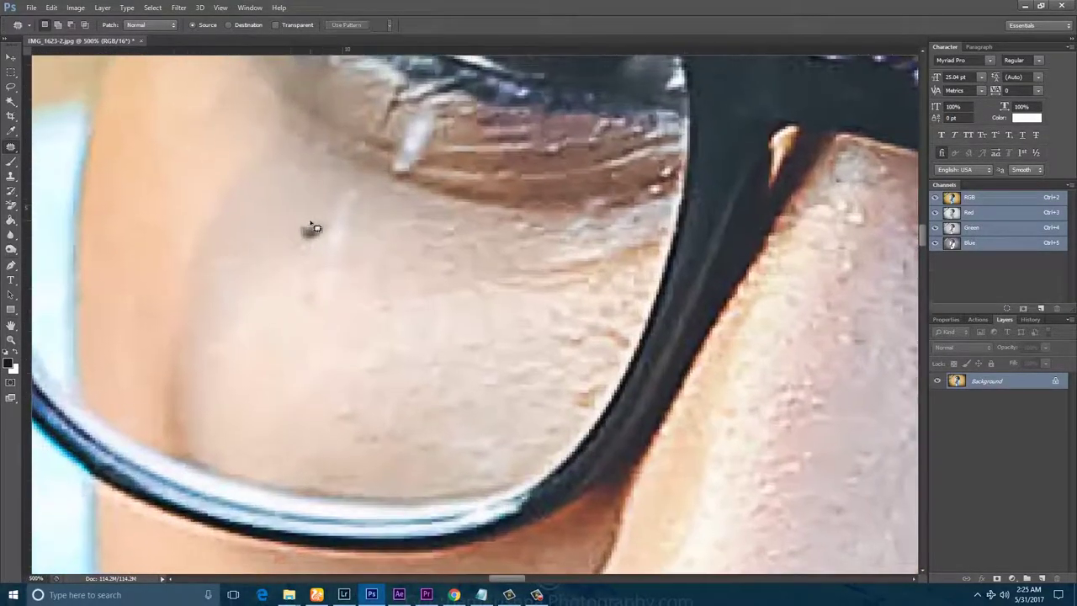
pyautogui.click(312, 230)
pyautogui.click(512, 223)
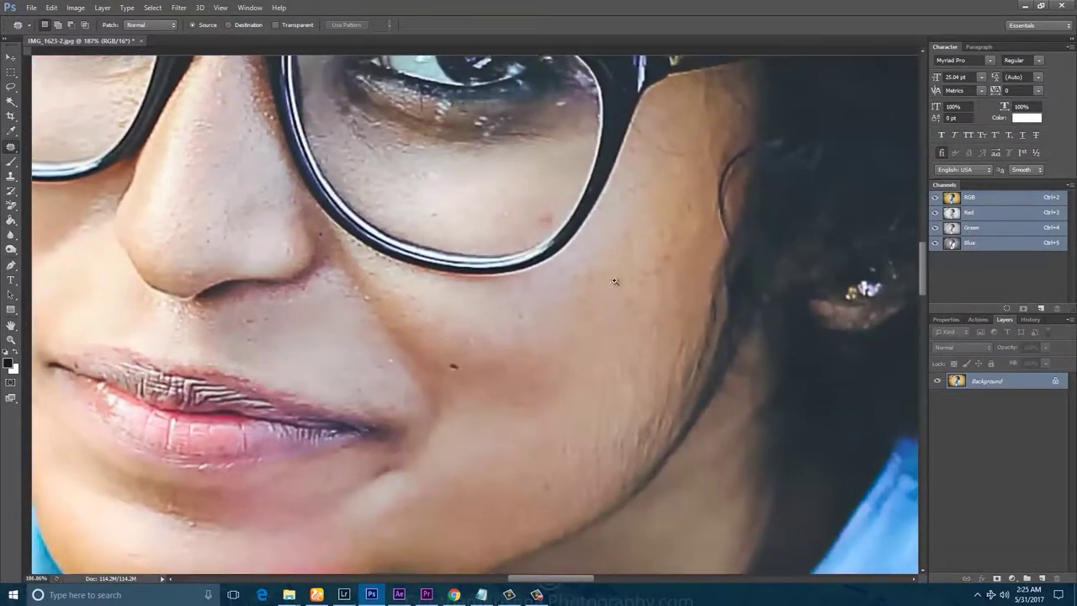
pyautogui.moveTo(614, 281); pyautogui.dragTo(648, 281)
pyautogui.moveTo(504, 156); pyautogui.dragTo(508, 158)
pyautogui.moveTo(510, 175); pyautogui.dragTo(526, 96)
pyautogui.click(509, 223)
pyautogui.moveTo(341, 543); pyautogui.dragTo(404, 543)
pyautogui.moveTo(362, 231); pyautogui.dragTo(365, 234)
pyautogui.moveTo(379, 252); pyautogui.dragTo(450, 236)
pyautogui.moveTo(524, 268); pyautogui.dragTo(429, 268)
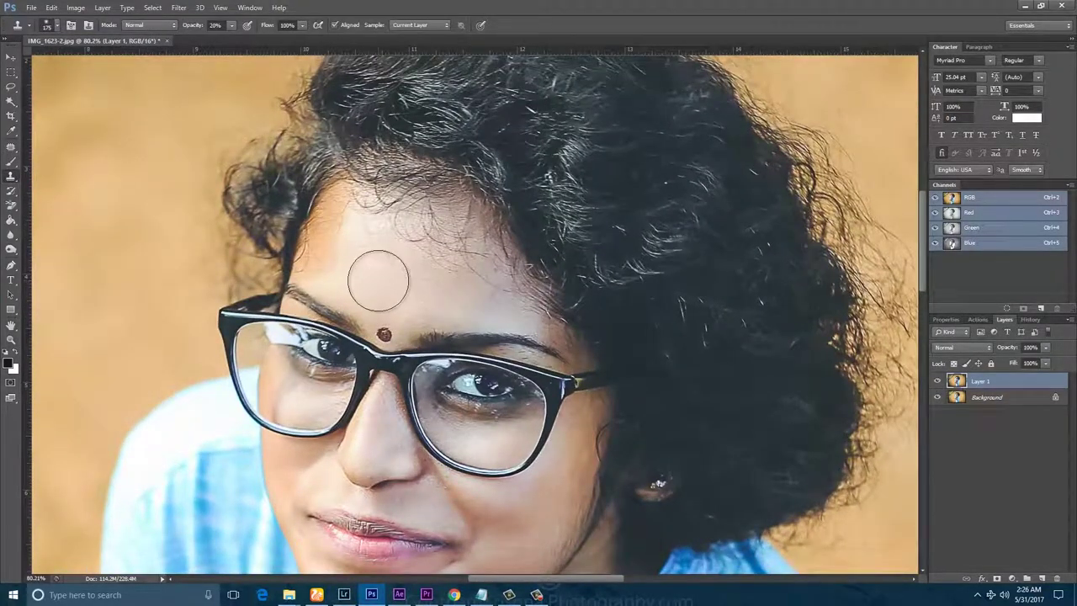
# - Smooth the cheek and mouth-area skin on Layer 1 with the Clone Stamp at 20% opacity, reducing the brush size to 90
pyautogui.moveTo(521, 513); pyautogui.dragTo(497, 330)
pyautogui.scroll(3, 497, 330)
pyautogui.press('[')
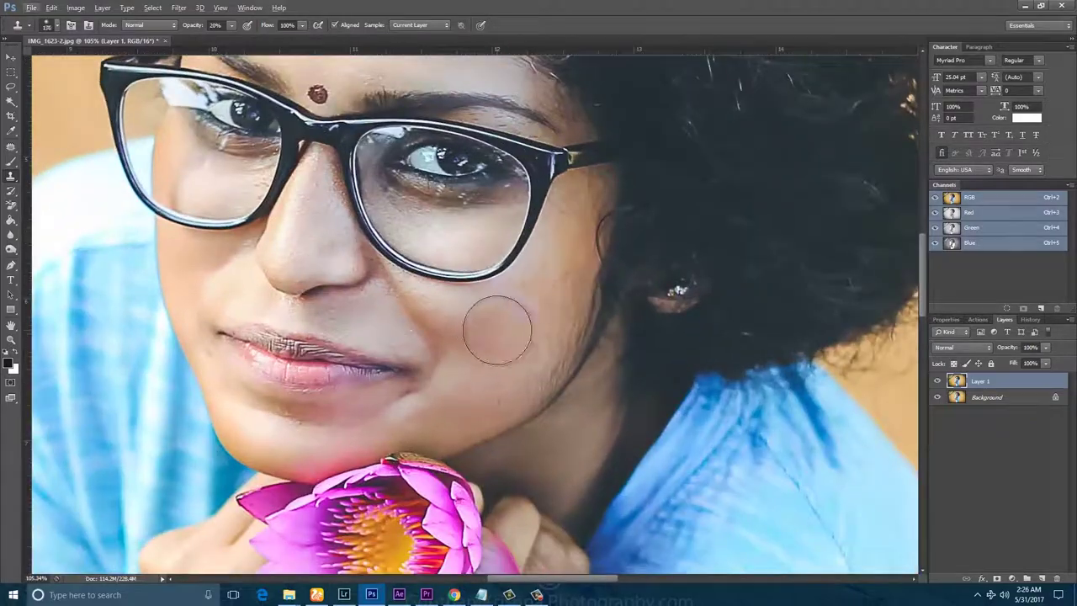
pyautogui.scroll(1, 253, 164)
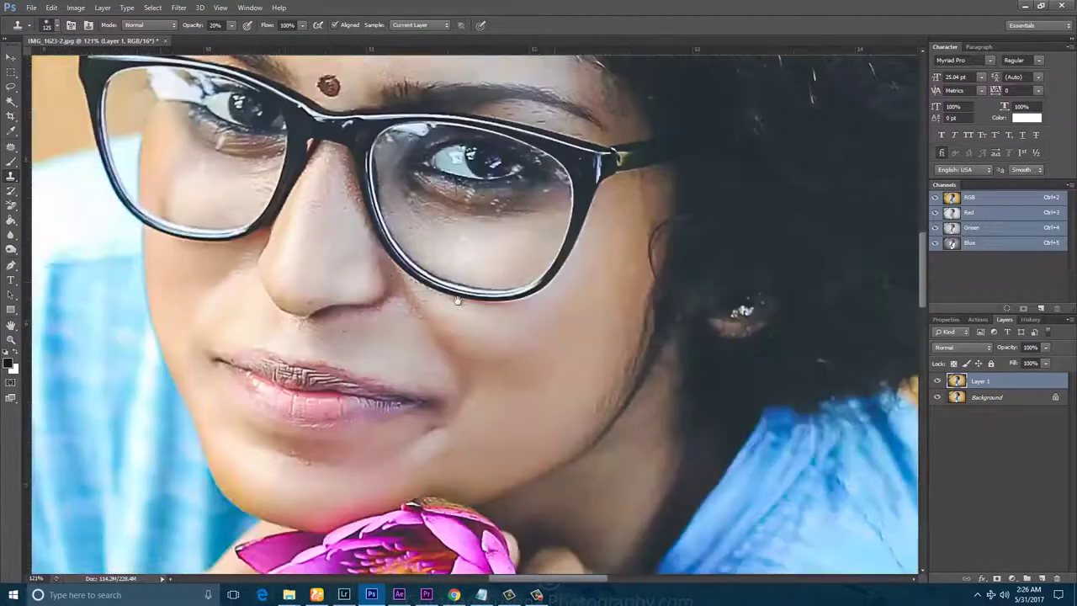
pyautogui.scroll(-2, 457, 301)
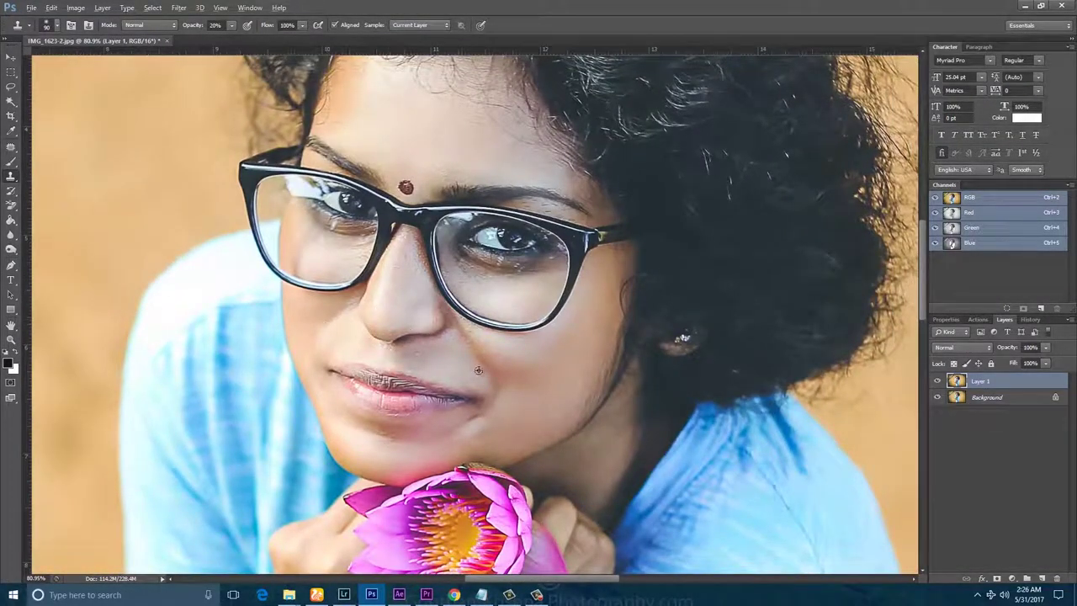
pyautogui.scroll(-2, 522, 190)
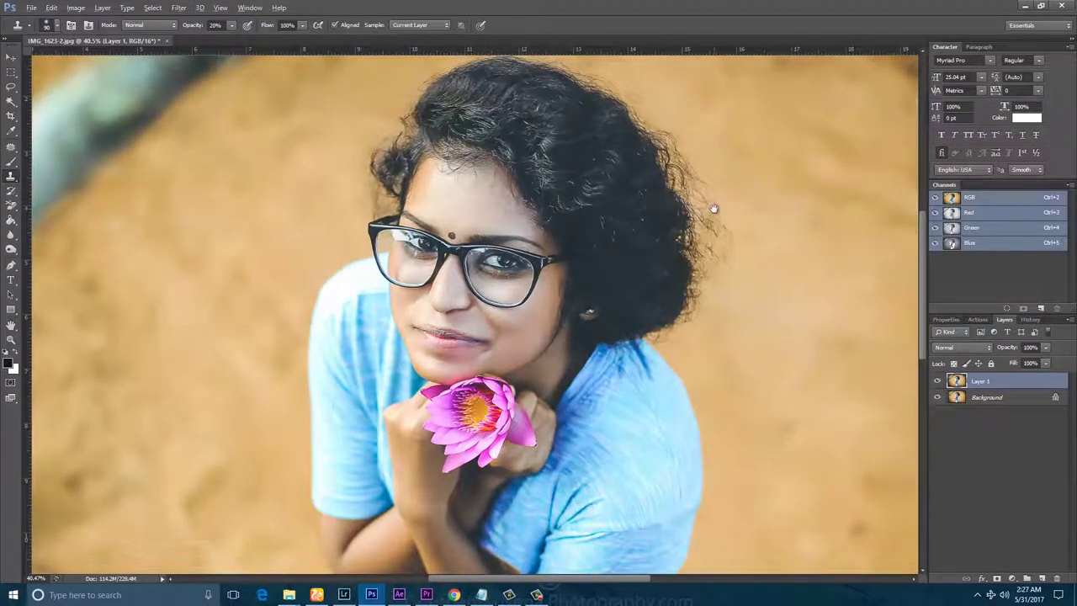
# - Increase the color saturation of Layer 1 slightly with a Hue/Saturation adjustment
pyautogui.scroll(-1, 713, 207)
pyautogui.press('v')
pyautogui.hotkey('ctrl', 'u')
pyautogui.moveTo(765, 302); pyautogui.dragTo(779, 304)
pyautogui.press('Return')
pyautogui.scroll(-1, 485, 281)
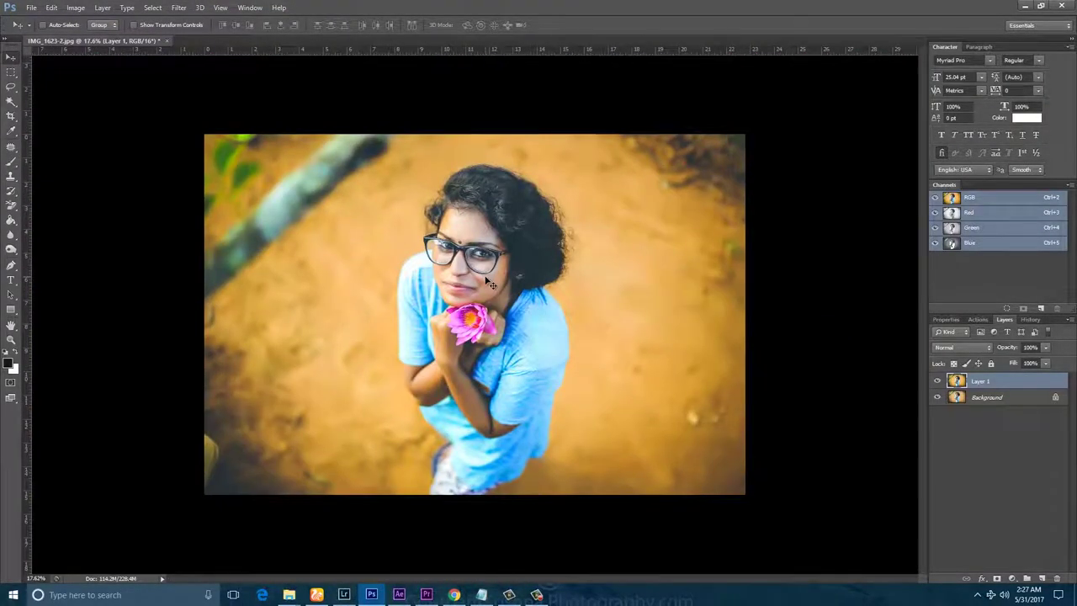
# - Adjust the Yellows of Layer 1 with Selective Color, setting Cyan to -61%, Magenta to -21% and Yellow to -24%
pyautogui.hotkey('alt', 'i')
pyautogui.press('a')
pyautogui.press('s')
pyautogui.click(843, 182)
pyautogui.click(836, 204)
pyautogui.moveTo(836, 209); pyautogui.dragTo(803, 217)
pyautogui.moveTo(836, 233)
pyautogui.mouseDown()
pyautogui.moveTo(793, 235)
pyautogui.moveTo(825, 235)
pyautogui.mouseUp()
pyautogui.moveTo(837, 257); pyautogui.dragTo(824, 259)
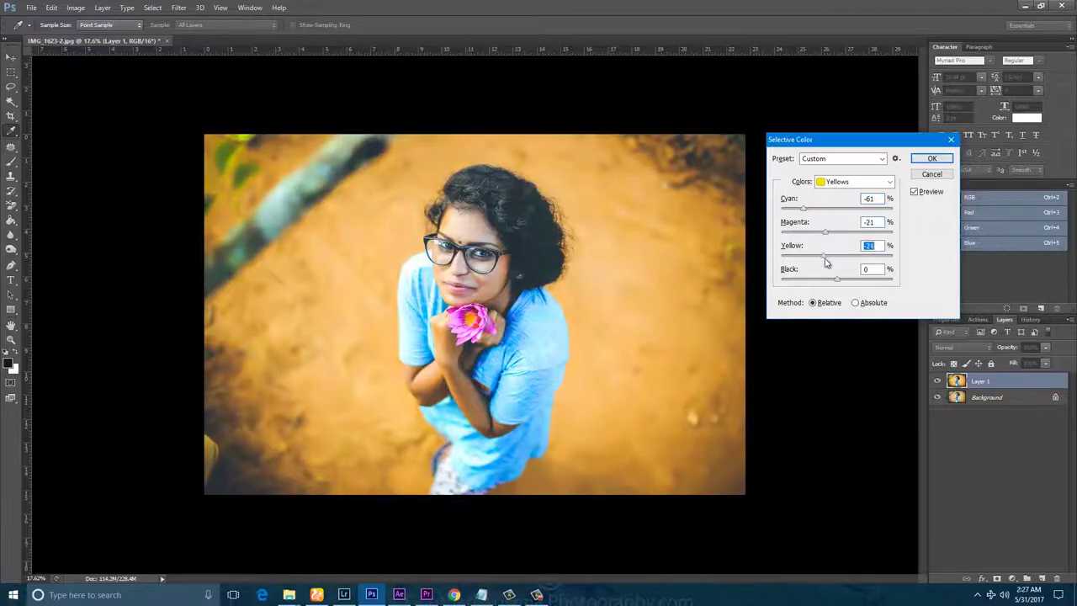